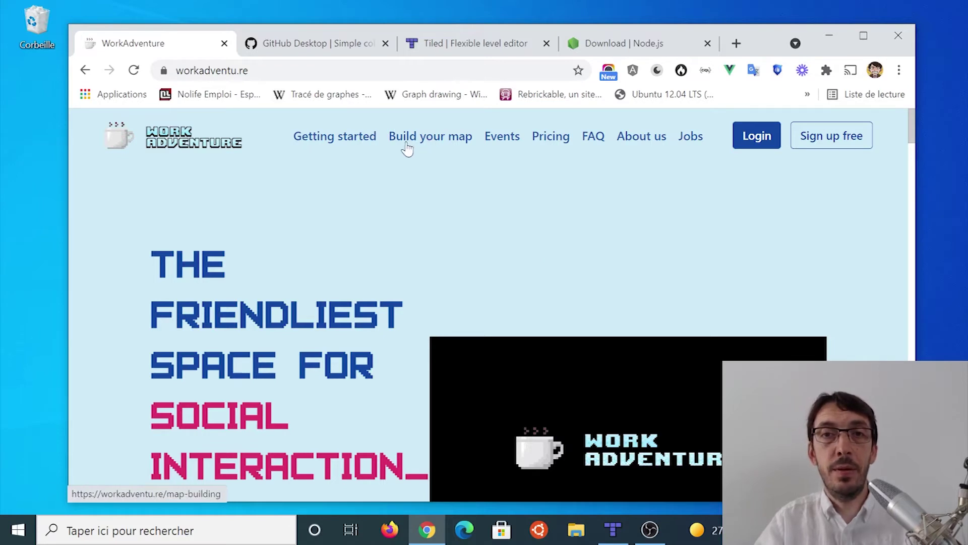
Step: Open the 'Build your map' guide on the WorkAdventure website
click(447, 139)
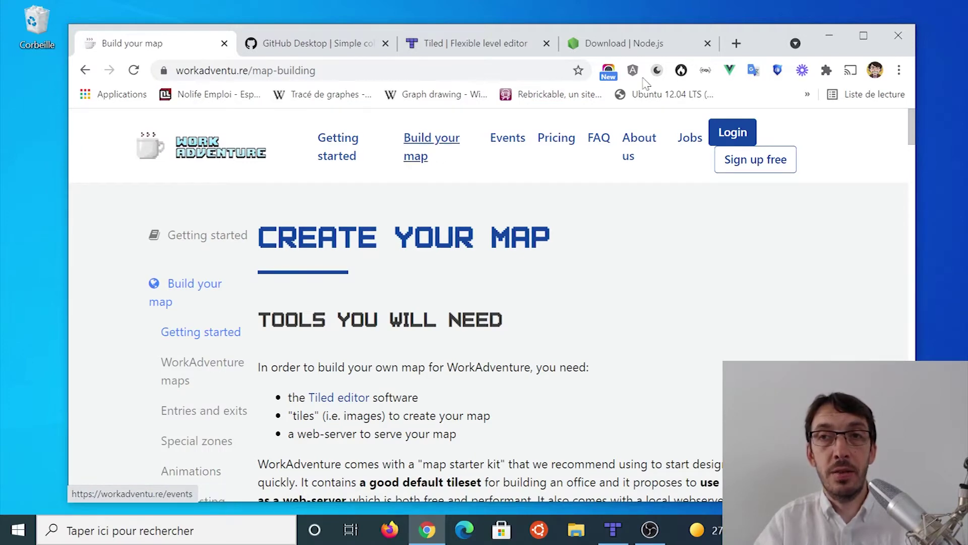
Step: Maximize the browser and scroll to the guide's Getting Started section
click(863, 36)
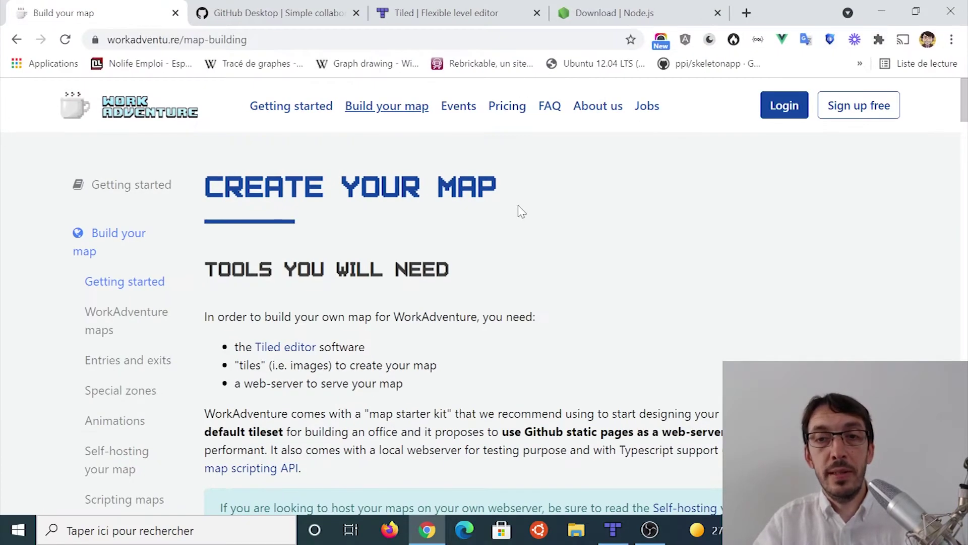
scroll(555, 232, down, 1)
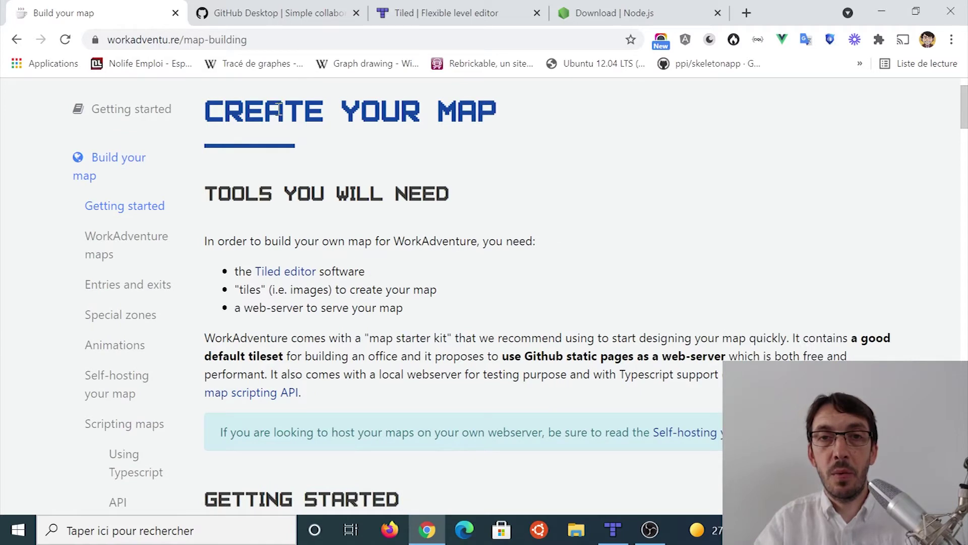
scroll(435, 169, down, 3)
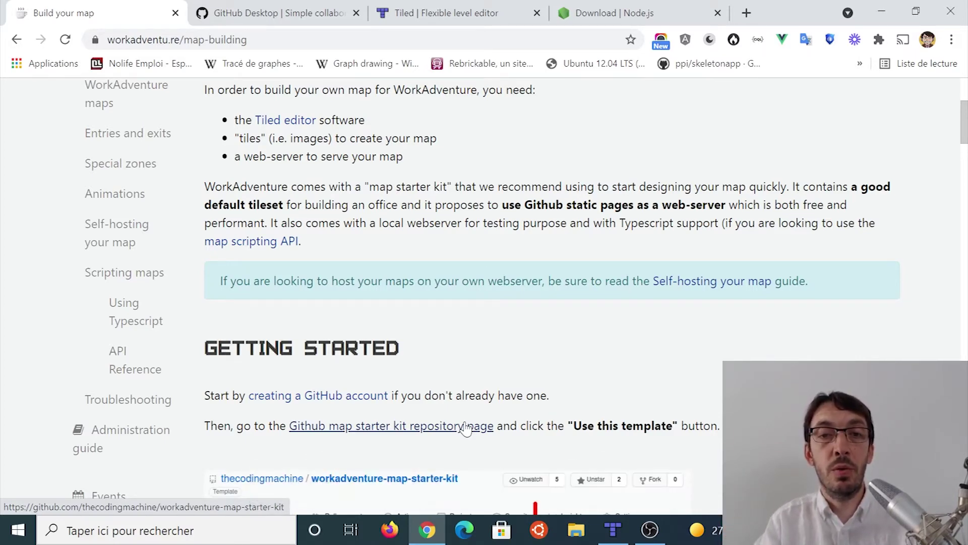
Step: Open the GitHub map starter kit repository and start a new repository from its template
click(393, 428)
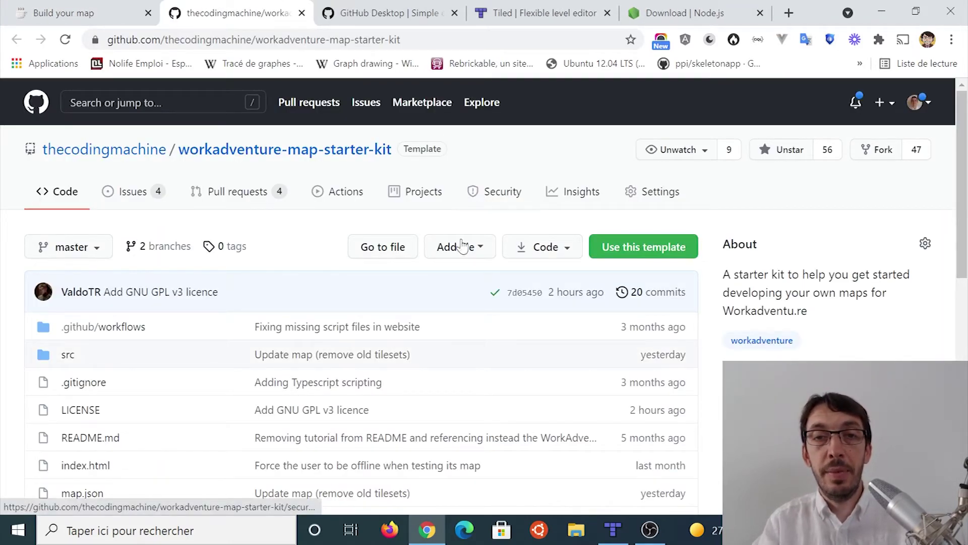
scroll(401, 317, down, 2)
scroll(401, 318, down, 1)
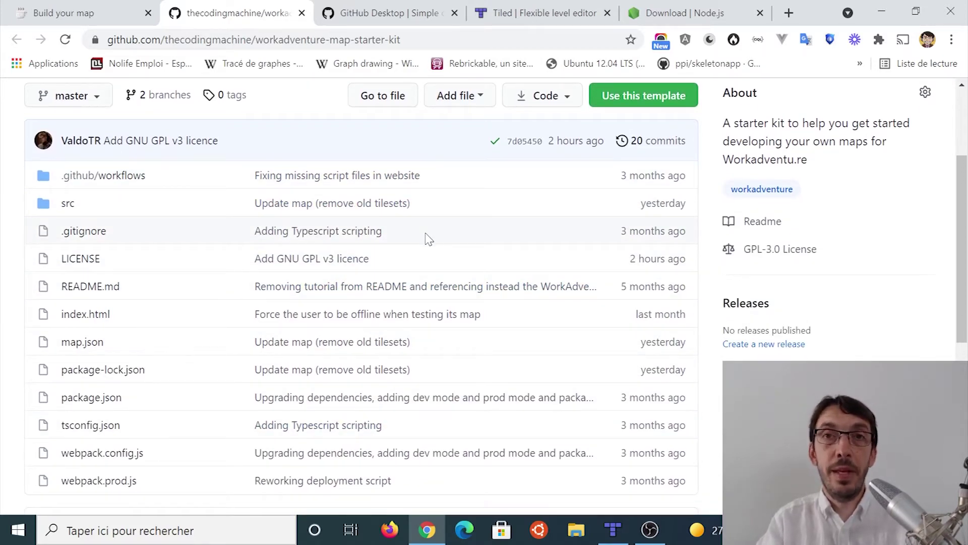
scroll(427, 237, up, 3)
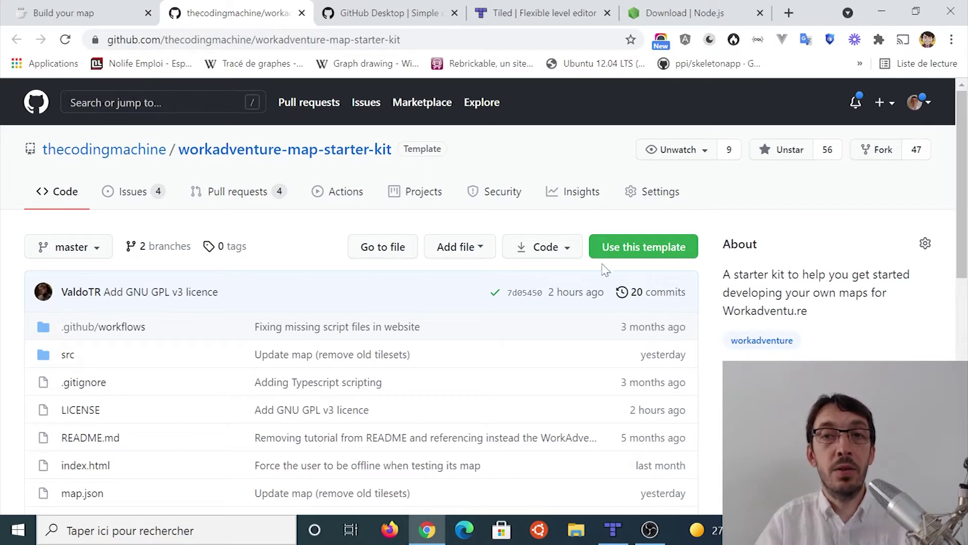
click(645, 249)
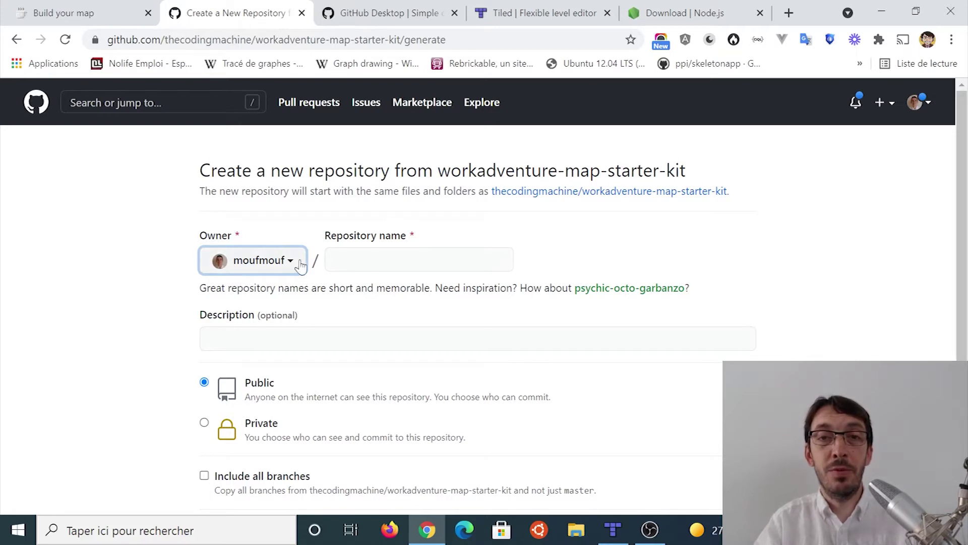
Step: Create a public repository named tutorial-map from the starter kit template
click(355, 260)
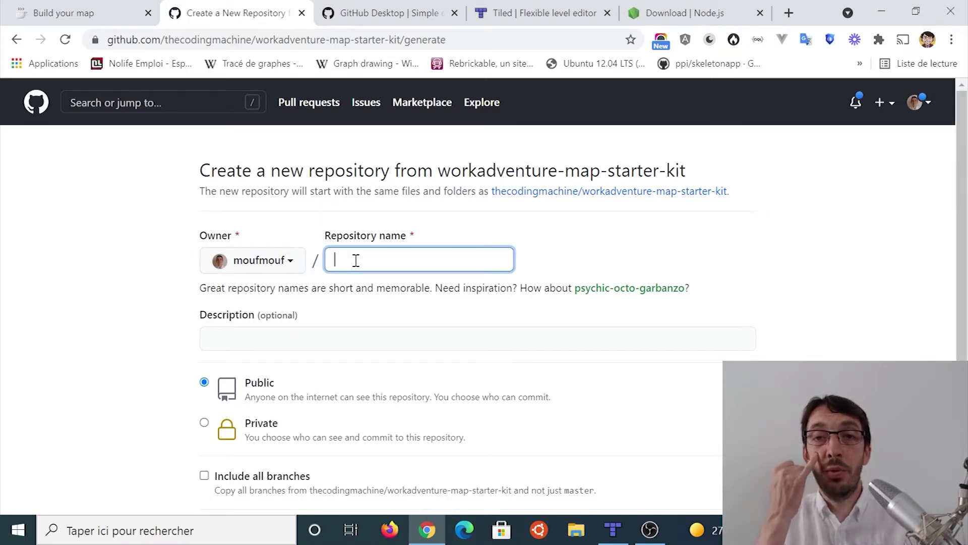
text(t)
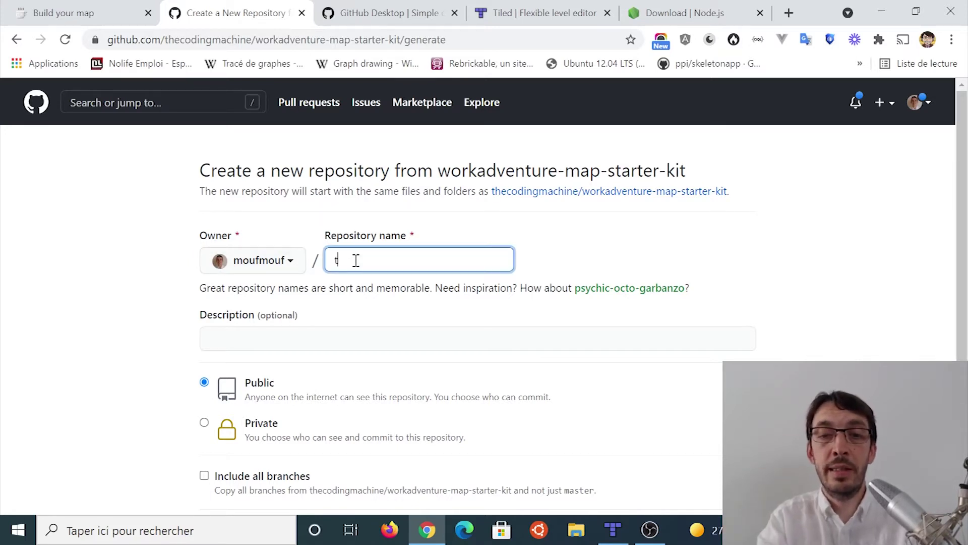
text(utorial-)
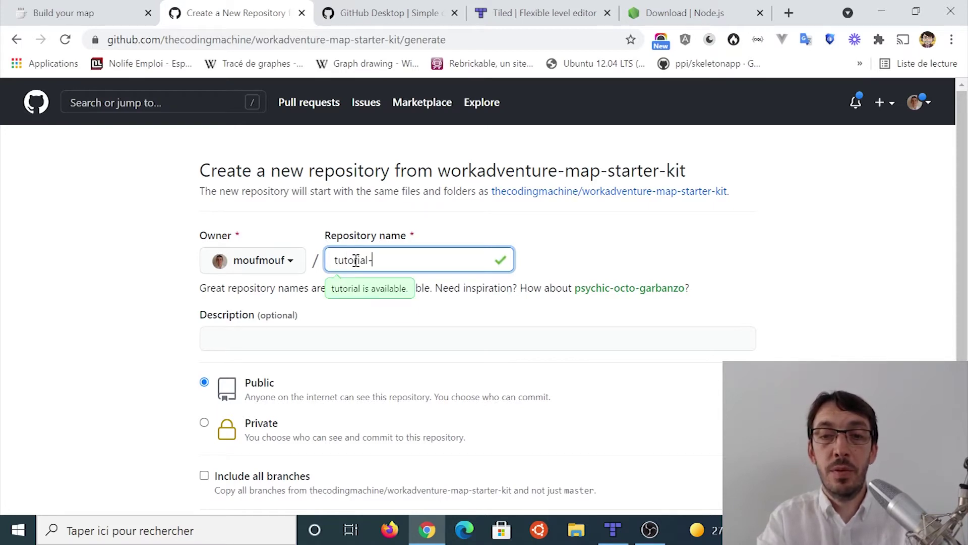
text(map)
click(491, 306)
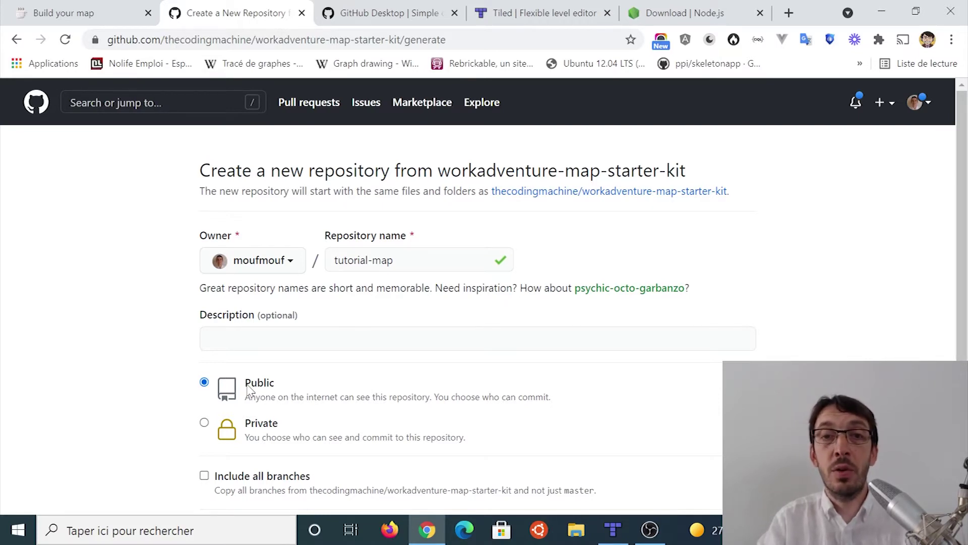
drag(247, 385, 276, 385)
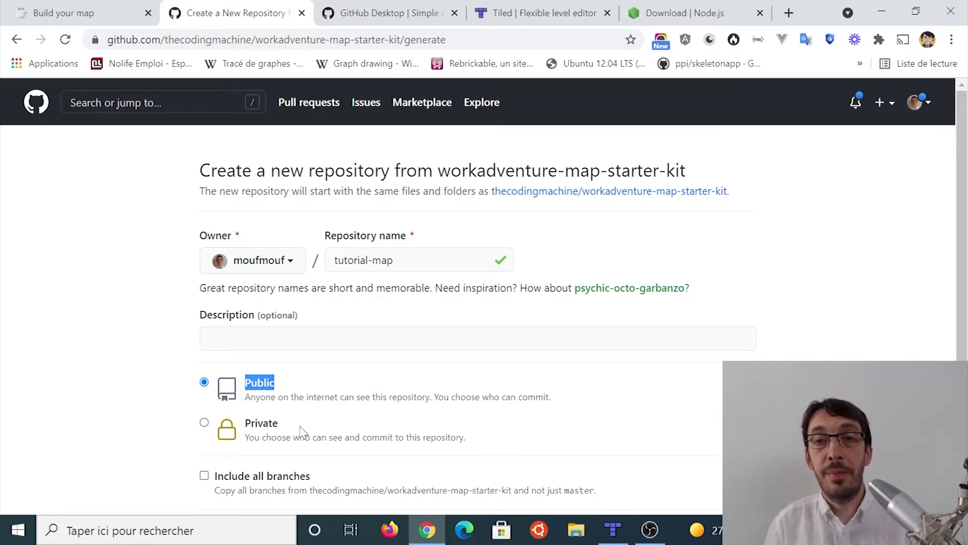
click(397, 391)
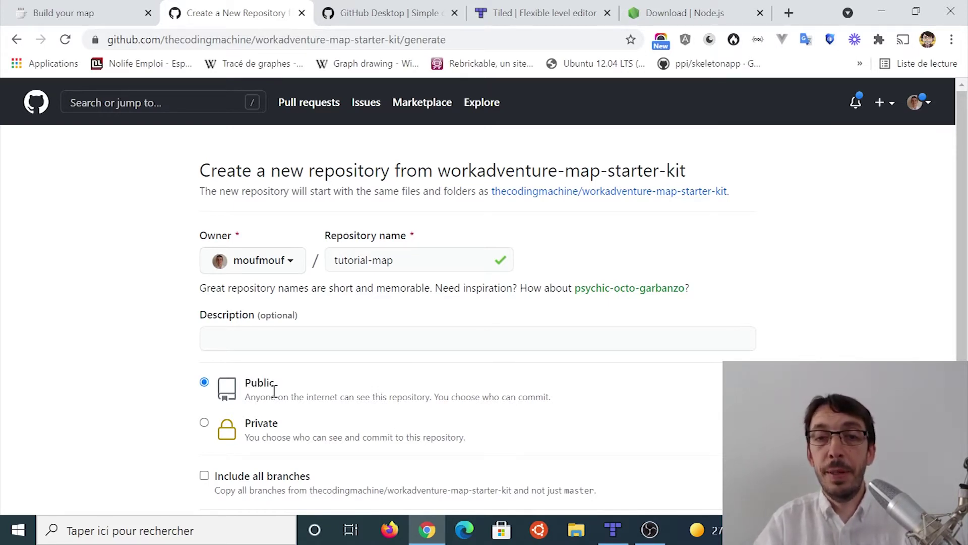
scroll(316, 408, down, 3)
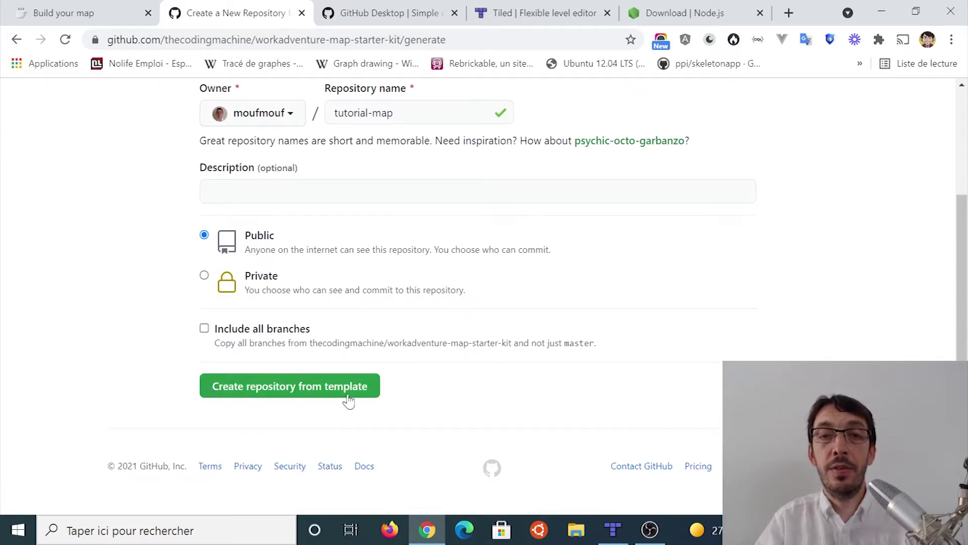
click(349, 396)
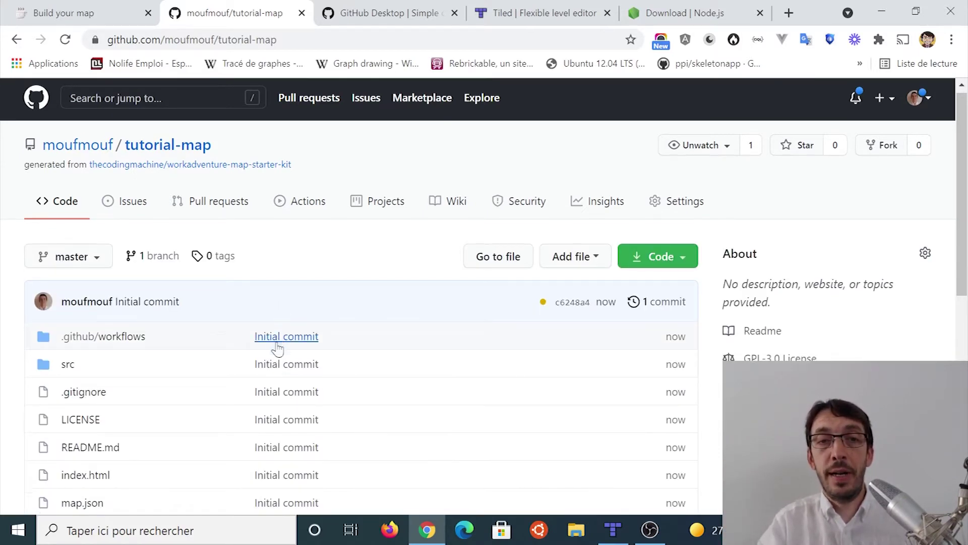
Step: Review the generated tutorial-map files, then switch to the GitHub Desktop download page
scroll(272, 343, down, 4)
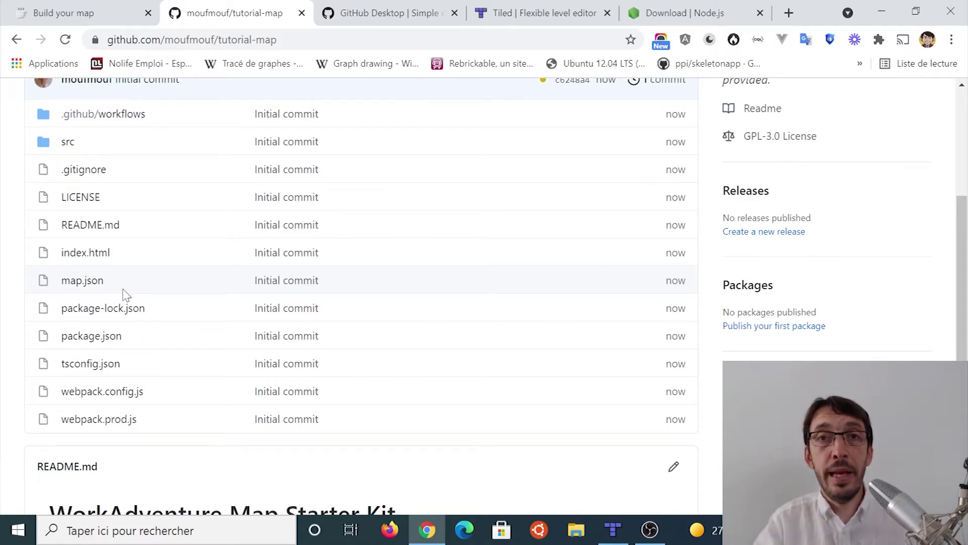
click(338, 17)
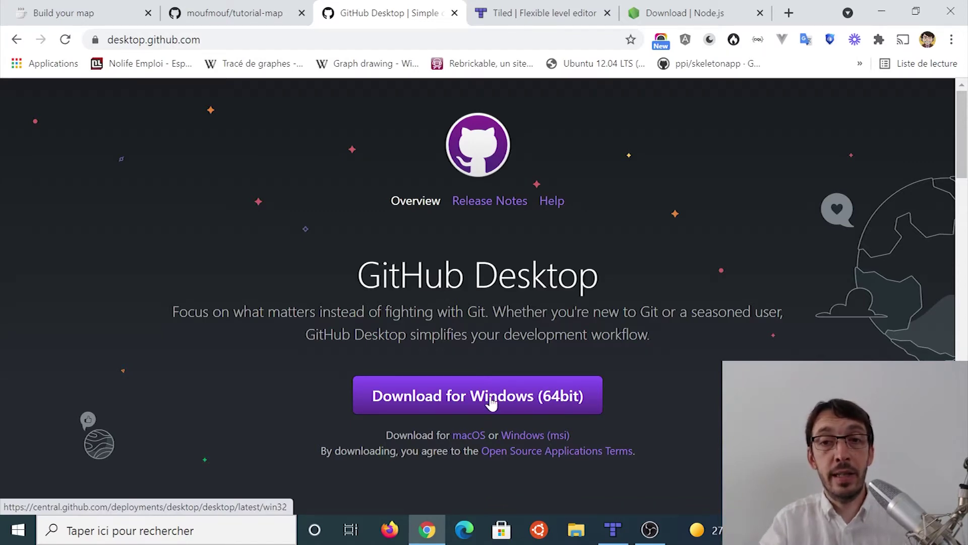
click(18, 534)
Step: Launch GitHub Desktop and begin cloning a repository from the Internet
text(github)
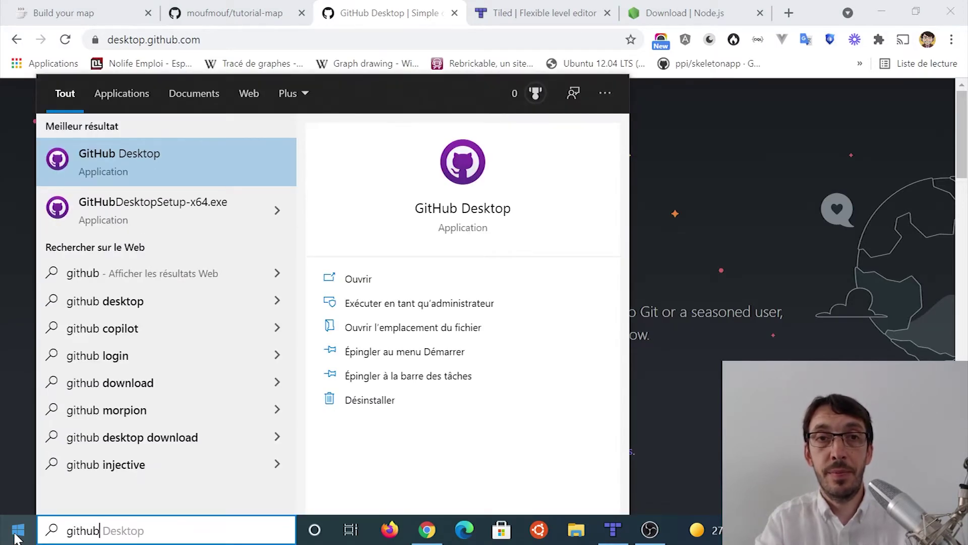
key(Return)
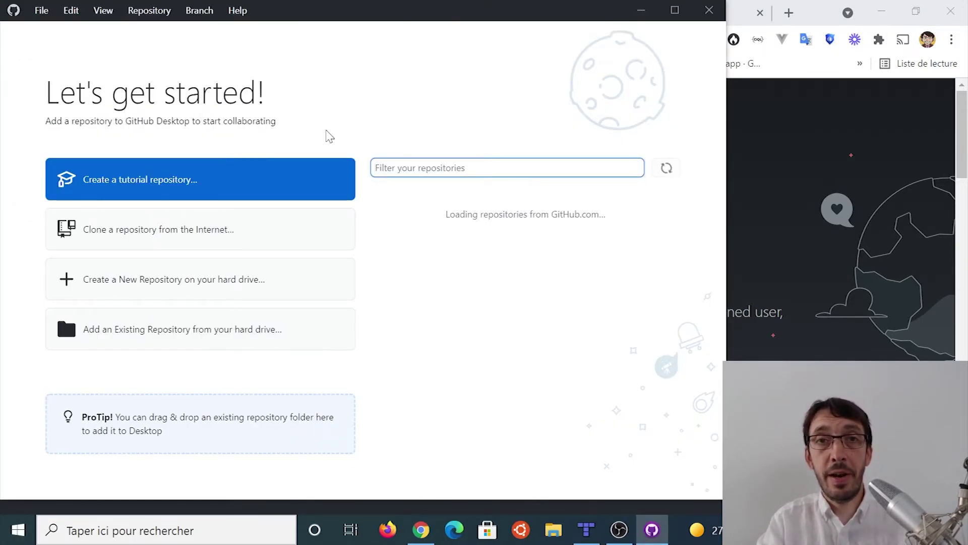
drag(294, 15, 335, 24)
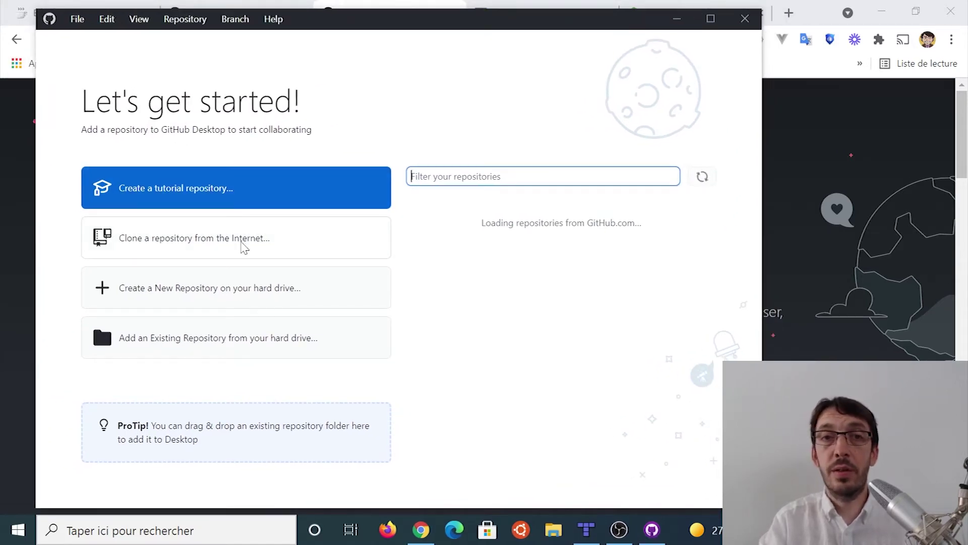
click(195, 241)
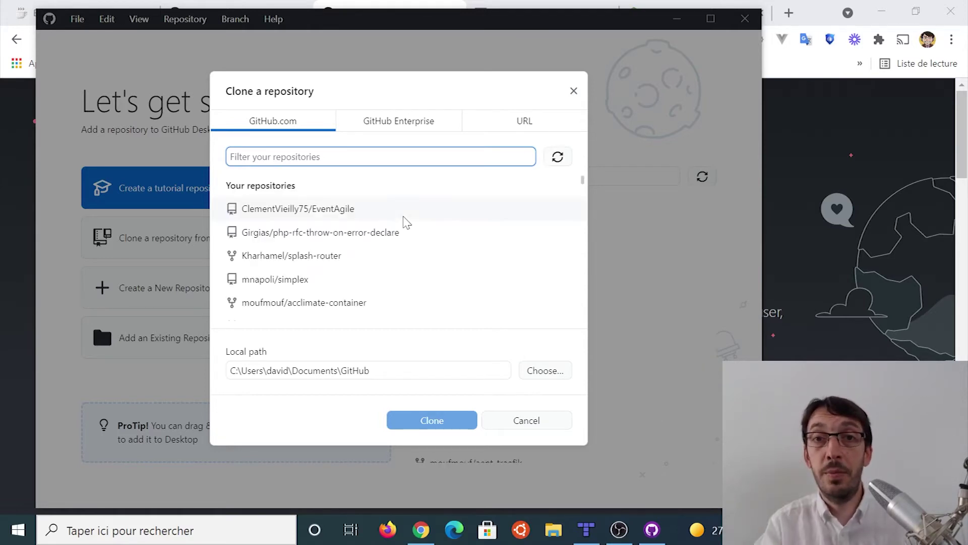
Step: Clone tutorial-map into the local GitHub folder and show it in File Explorer
scroll(423, 227, down, 10)
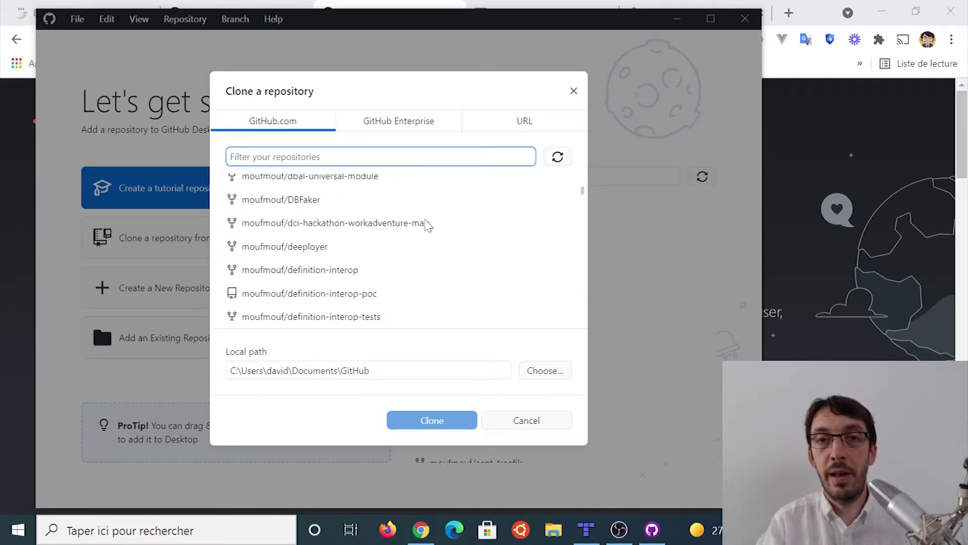
scroll(426, 224, up, 5)
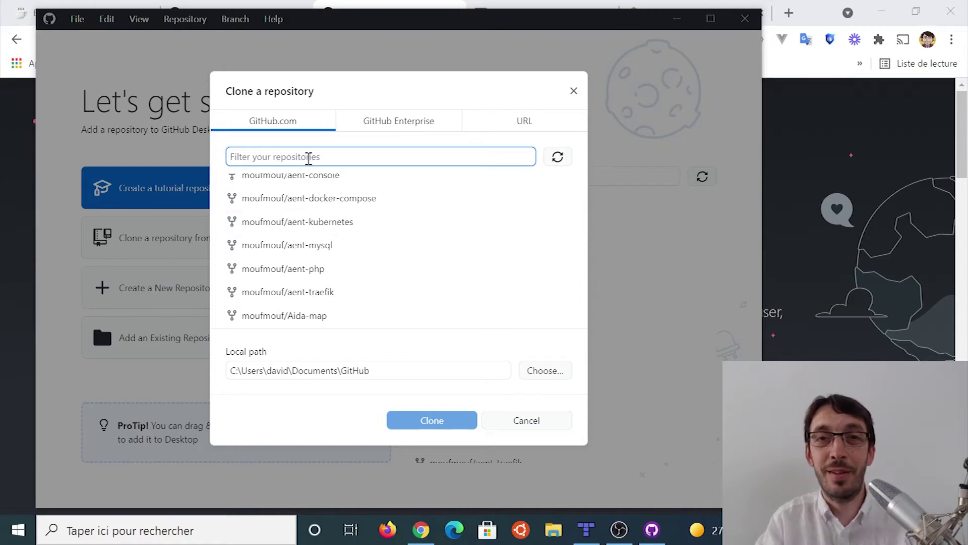
text(tutorial)
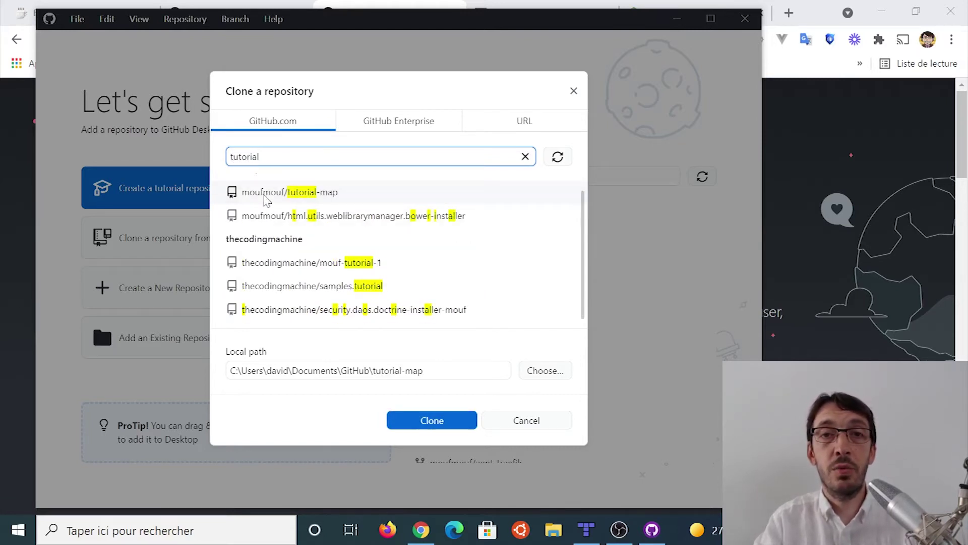
click(325, 193)
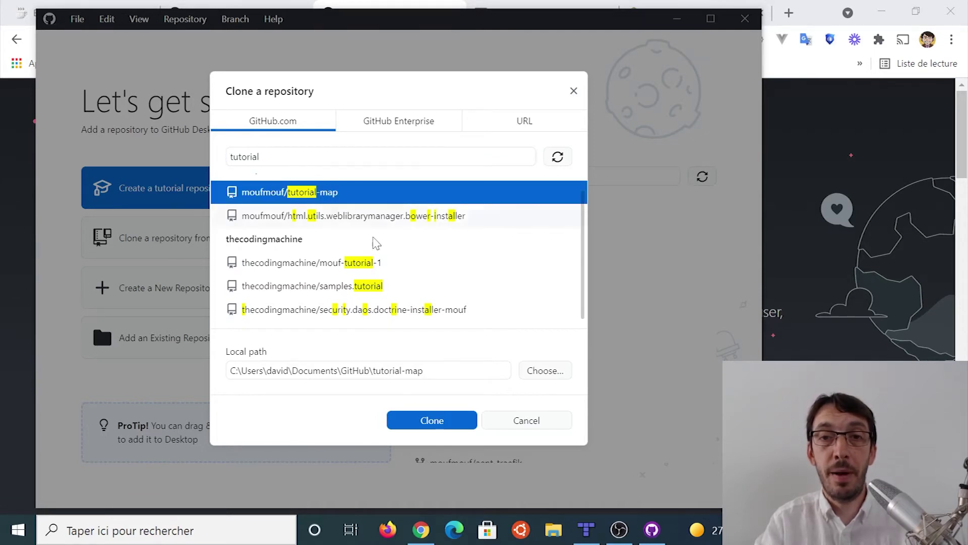
click(442, 424)
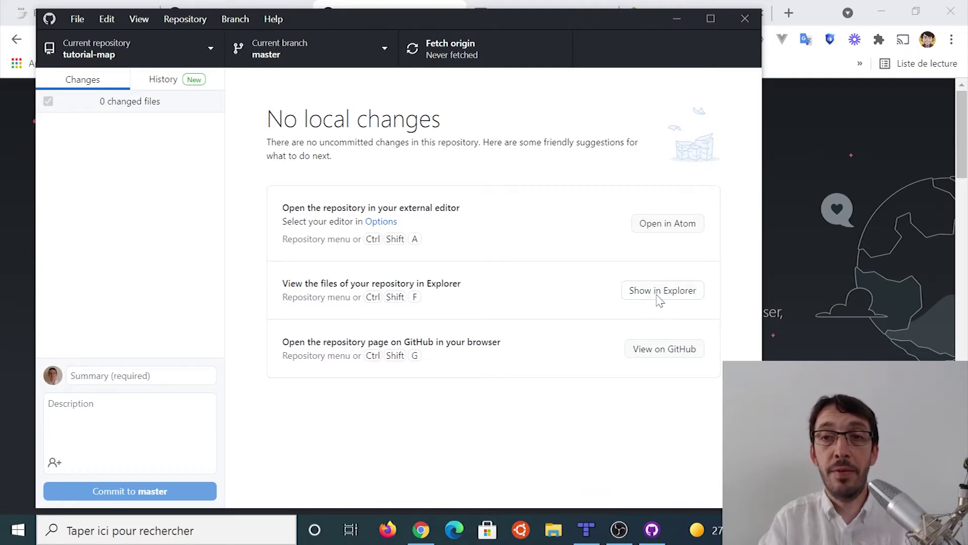
click(675, 297)
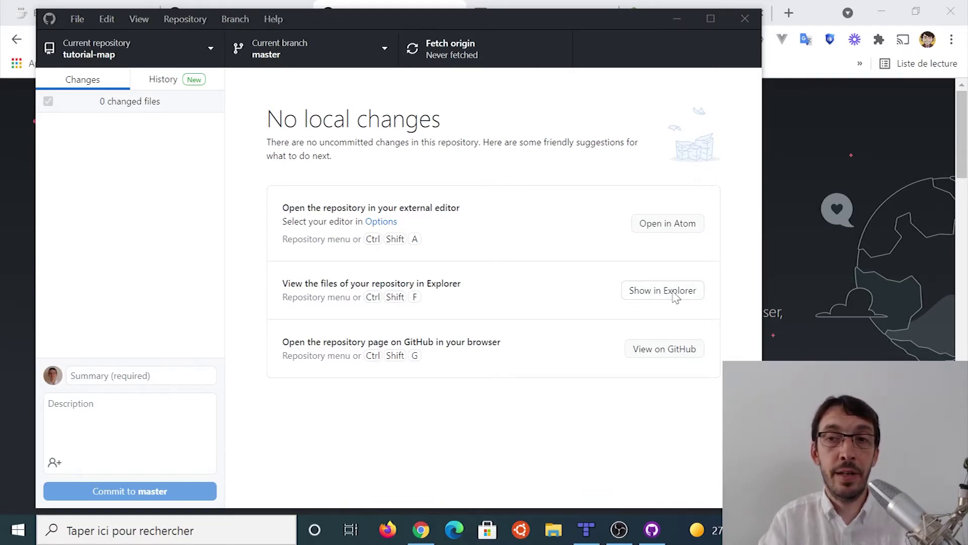
Step: Enlarge the tutorial-map folder window, select map.json, and return to Chrome
drag(772, 228, 420, 53)
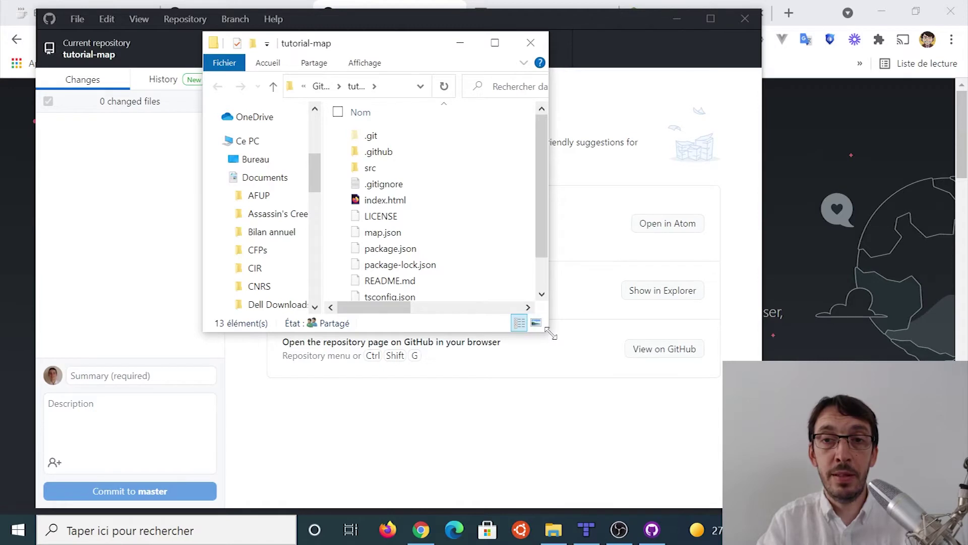
drag(551, 334, 834, 447)
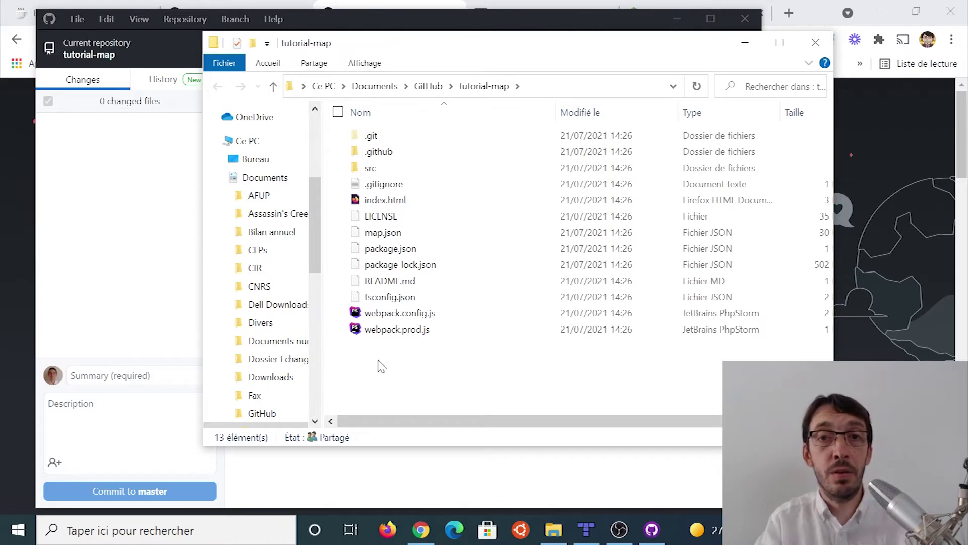
click(372, 234)
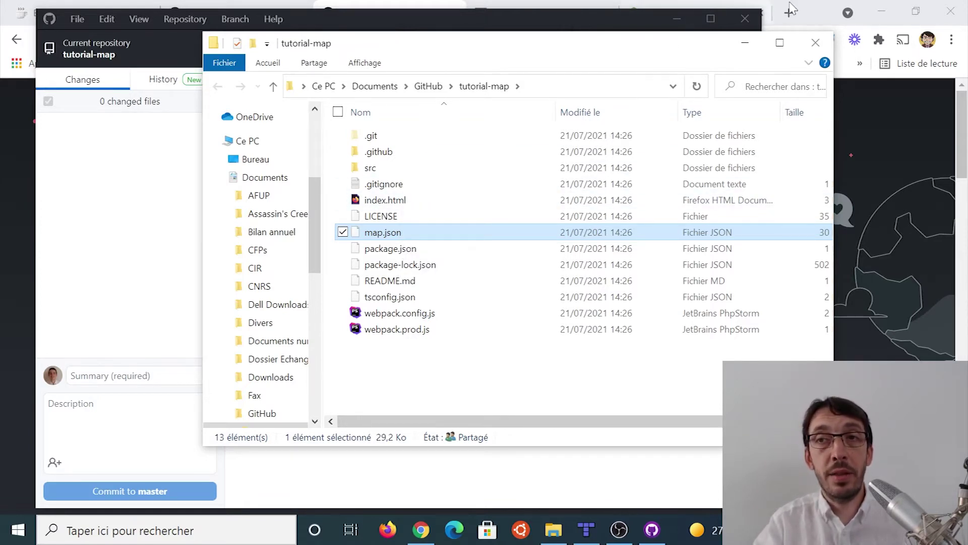
click(817, 15)
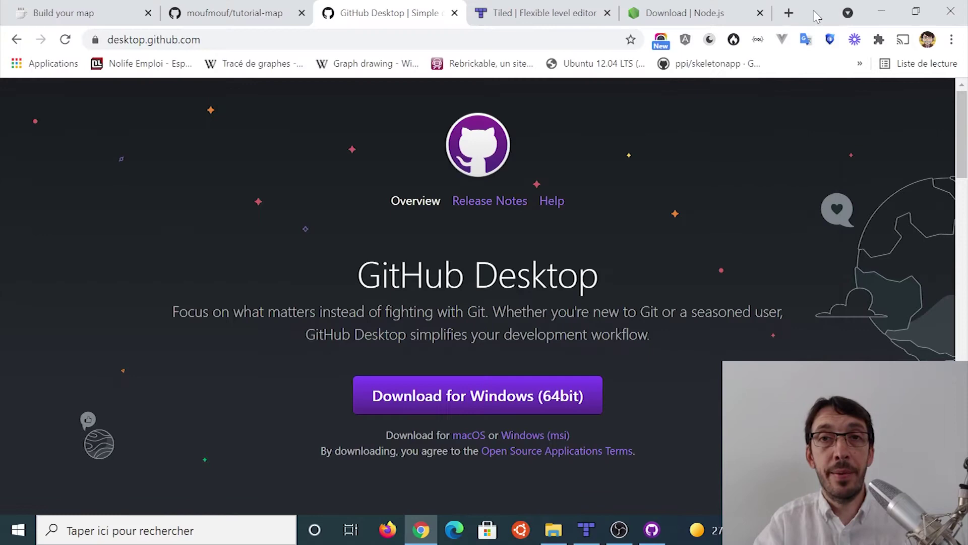
Step: Close the Tiled website tab and minimize Chrome to reveal the project folder
click(501, 19)
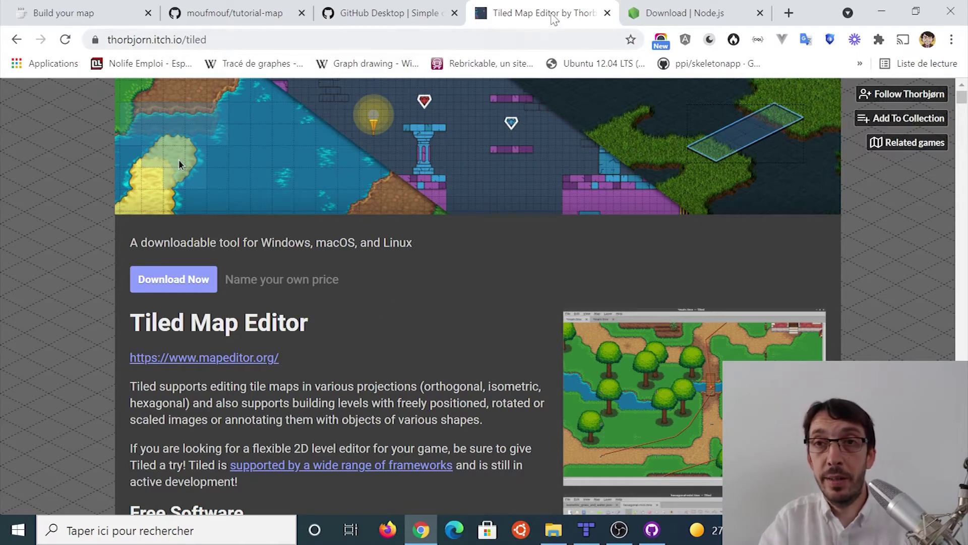
click(608, 13)
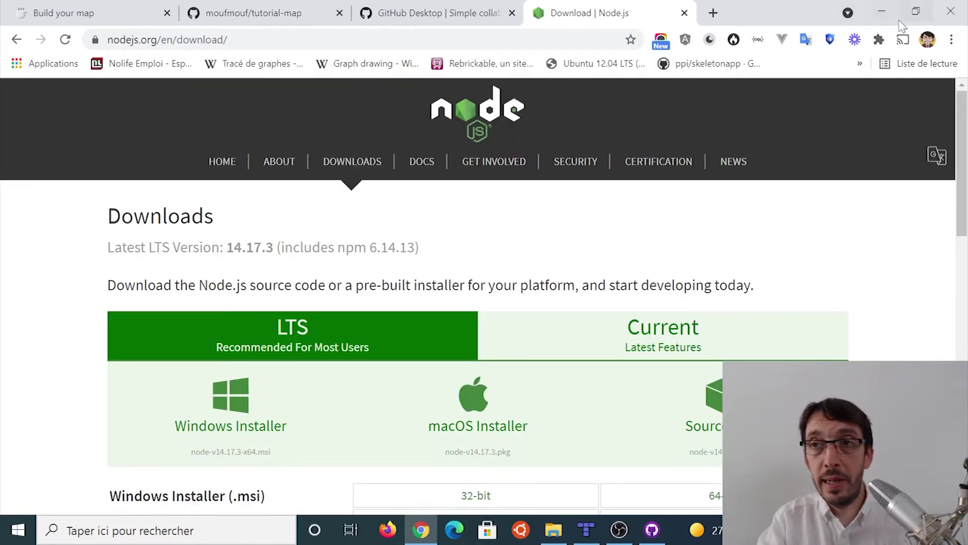
click(875, 12)
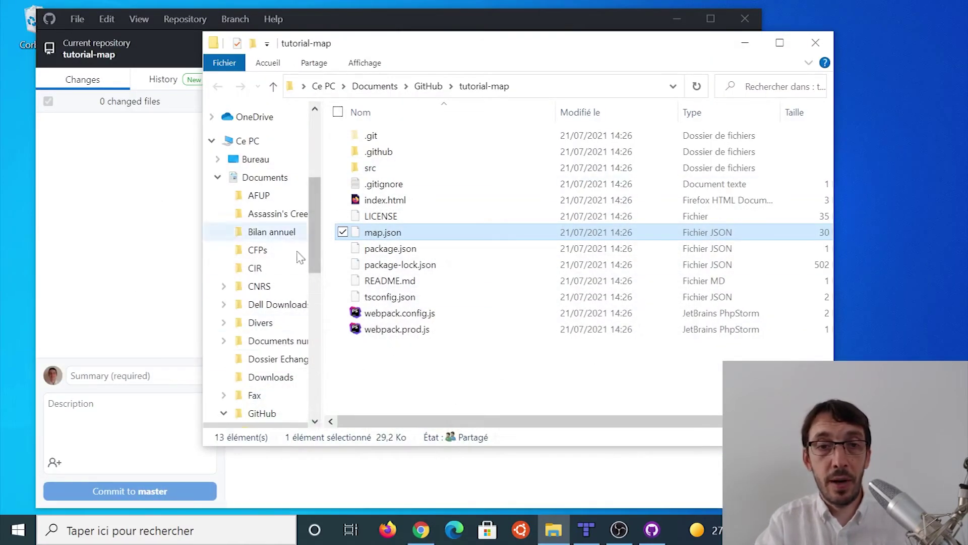
Step: Launch Tiled from the Windows search
click(19, 533)
text(tiled)
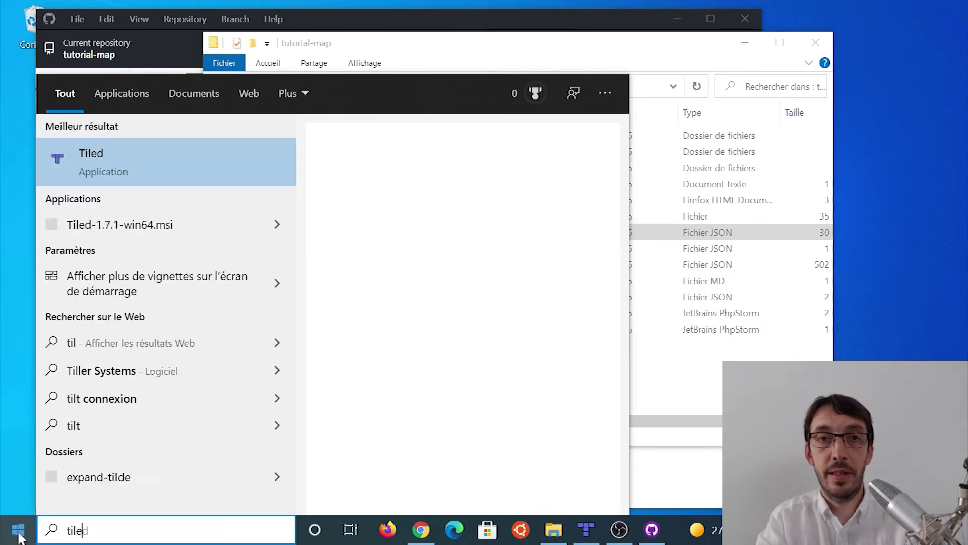
click(142, 152)
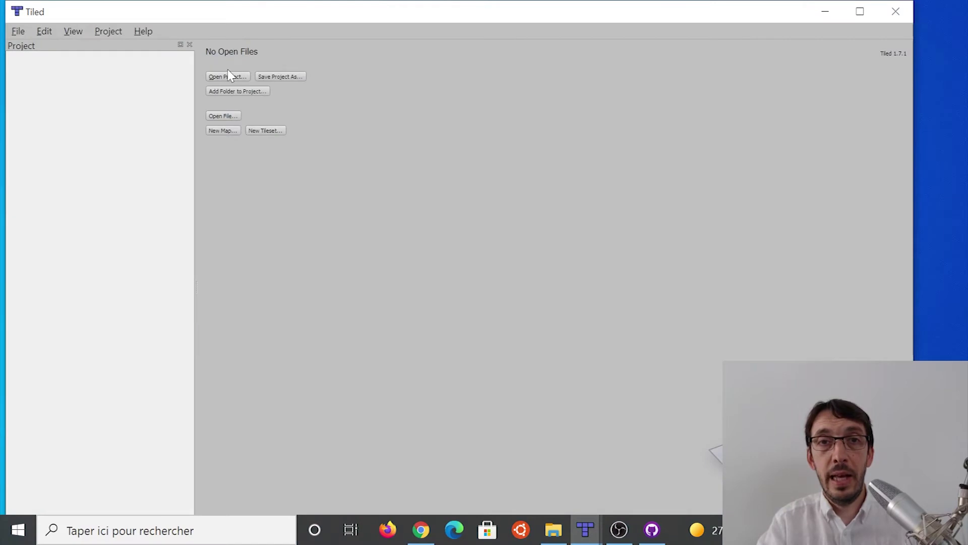
Step: Open map.json from Documents > GitHub > tutorial-map in Tiled
click(218, 114)
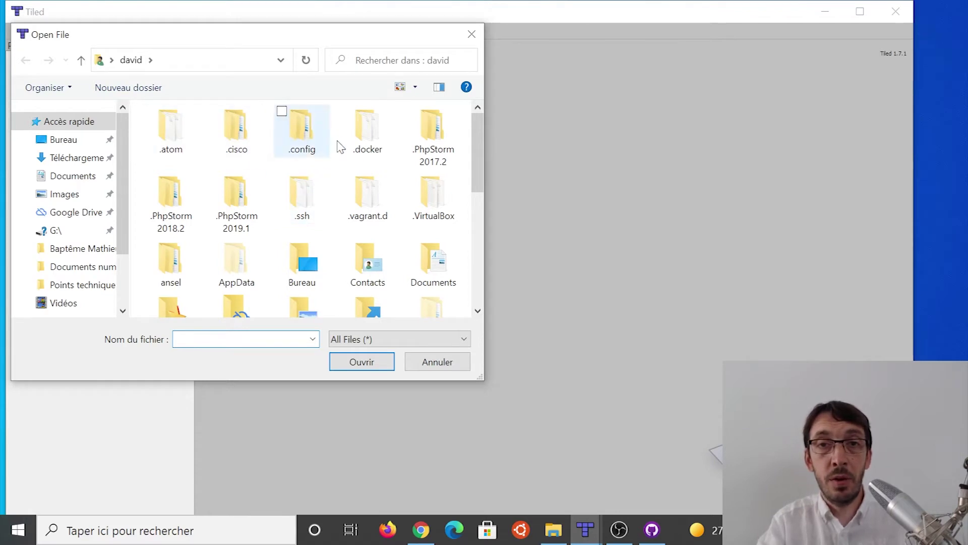
scroll(336, 228, down, 2)
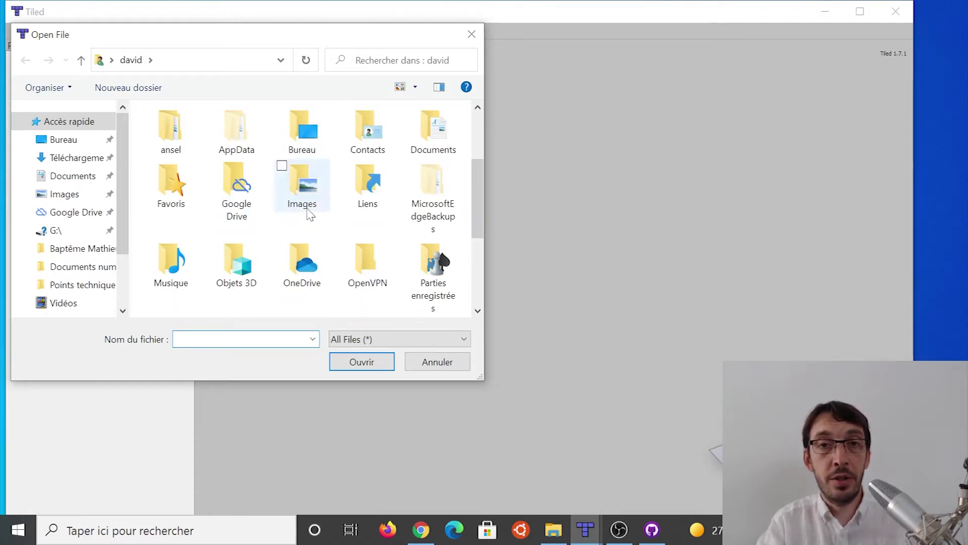
scroll(302, 207, up, 2)
text(doc)
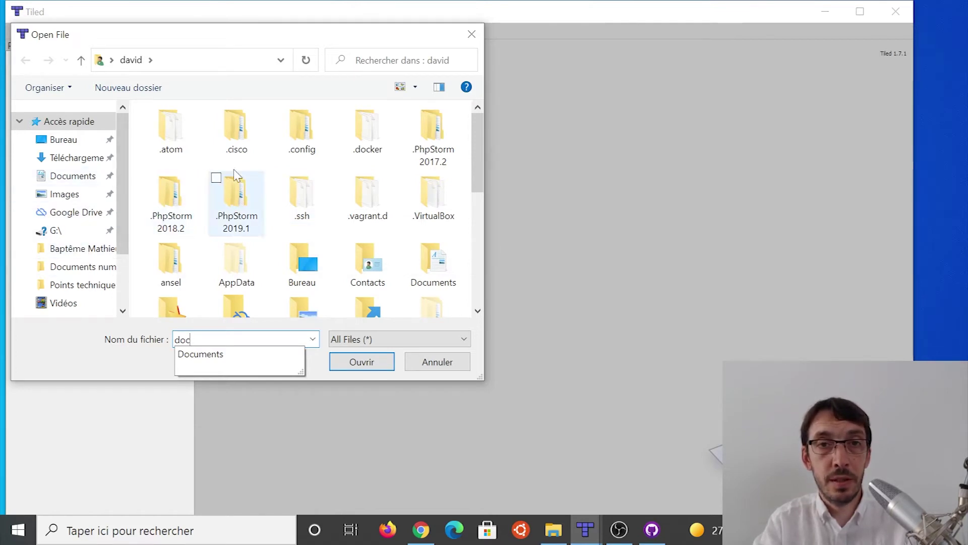
scroll(368, 186, down, 2)
double_click(432, 126)
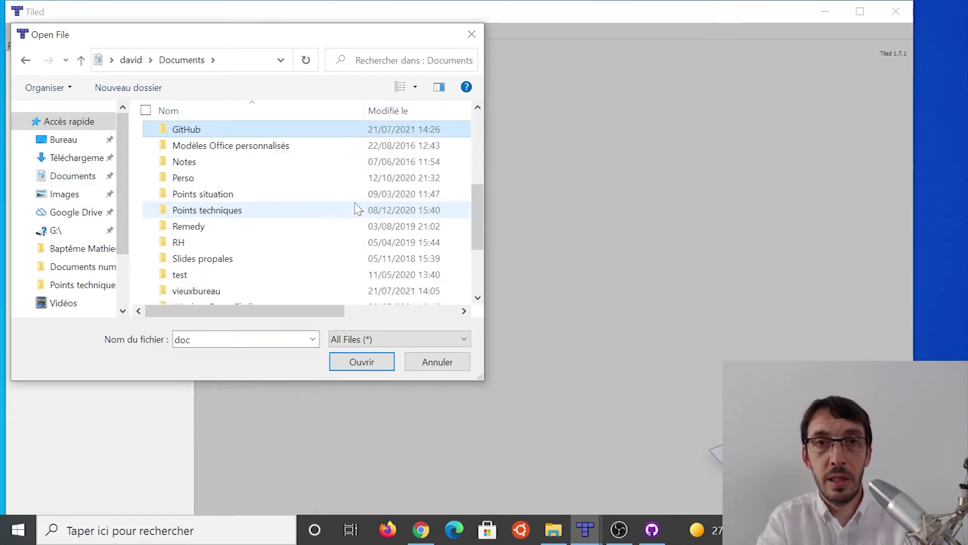
double_click(202, 129)
double_click(214, 132)
double_click(199, 232)
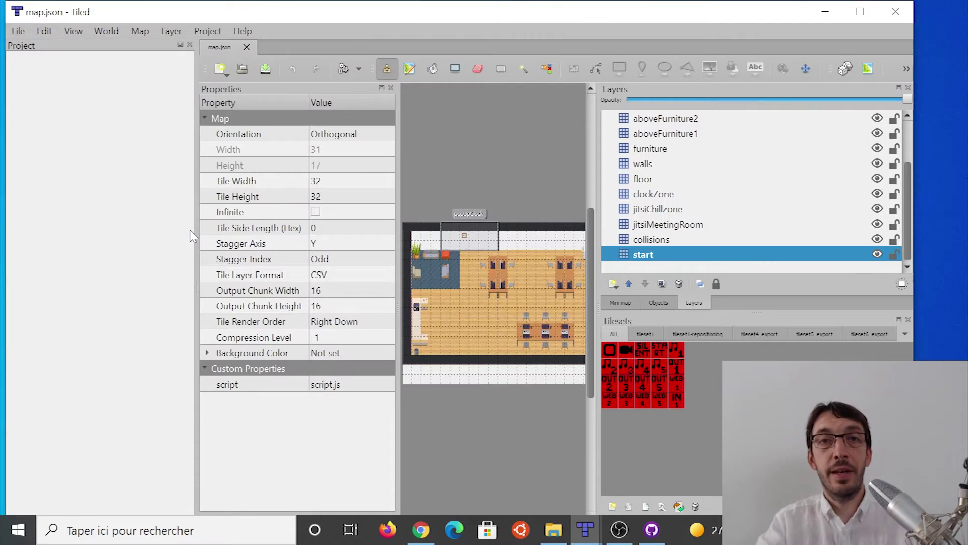
Step: Maximize Tiled, hide the Project panel, zoom in on the office map, and select the collisions layer
click(859, 11)
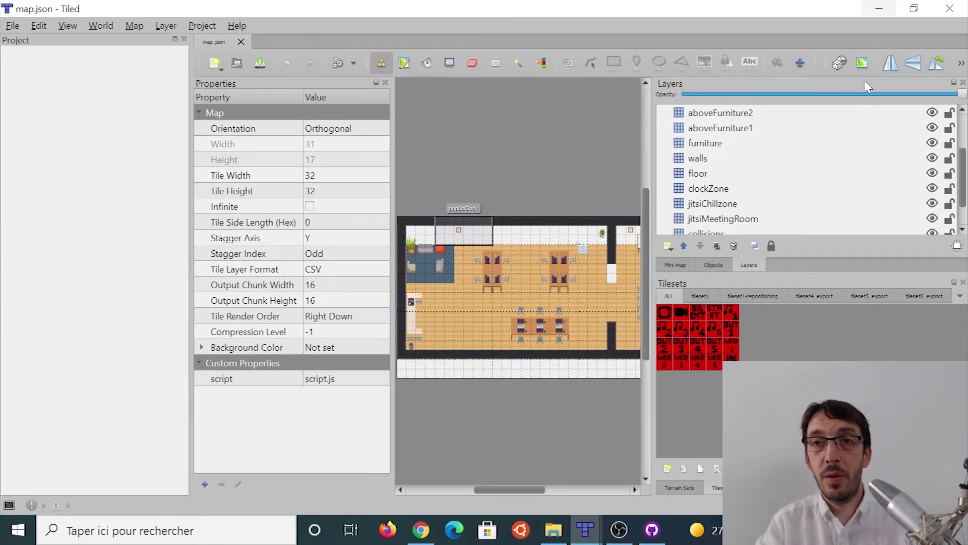
click(185, 40)
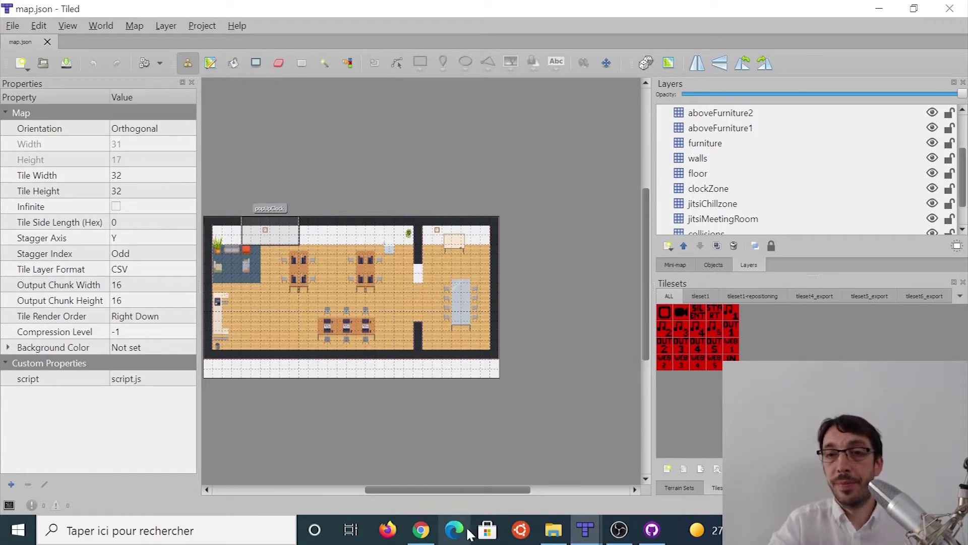
drag(475, 489, 445, 489)
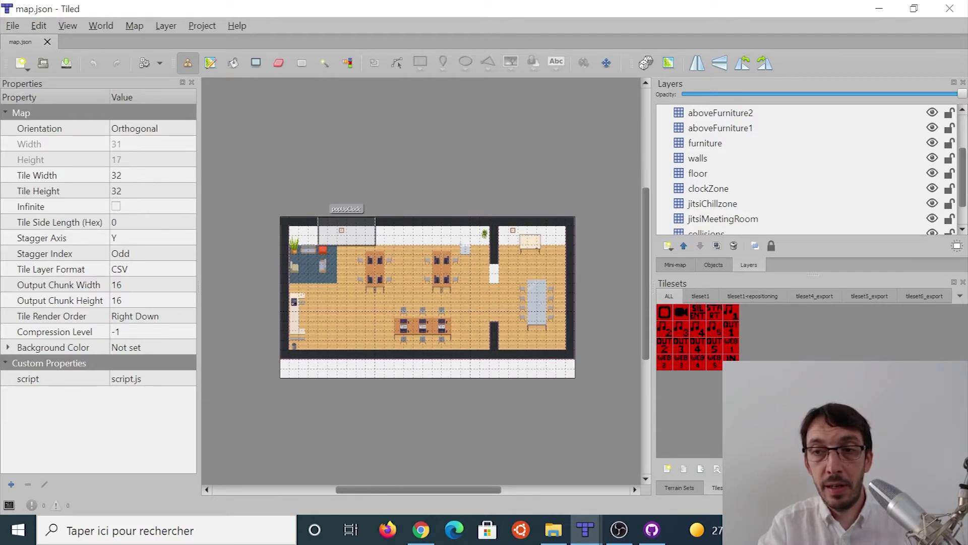
key(ctrl+plus)
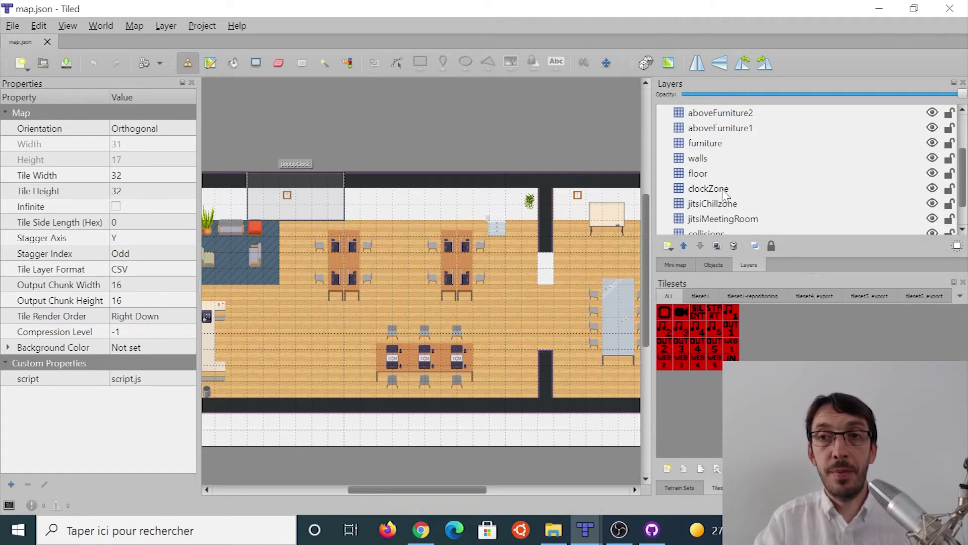
scroll(707, 186, down, 1)
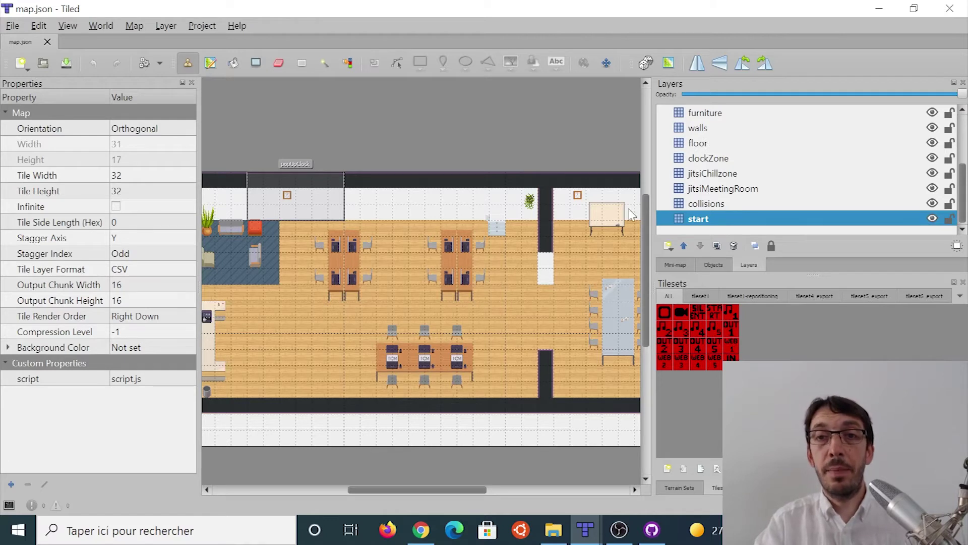
click(722, 204)
click(730, 191)
click(730, 206)
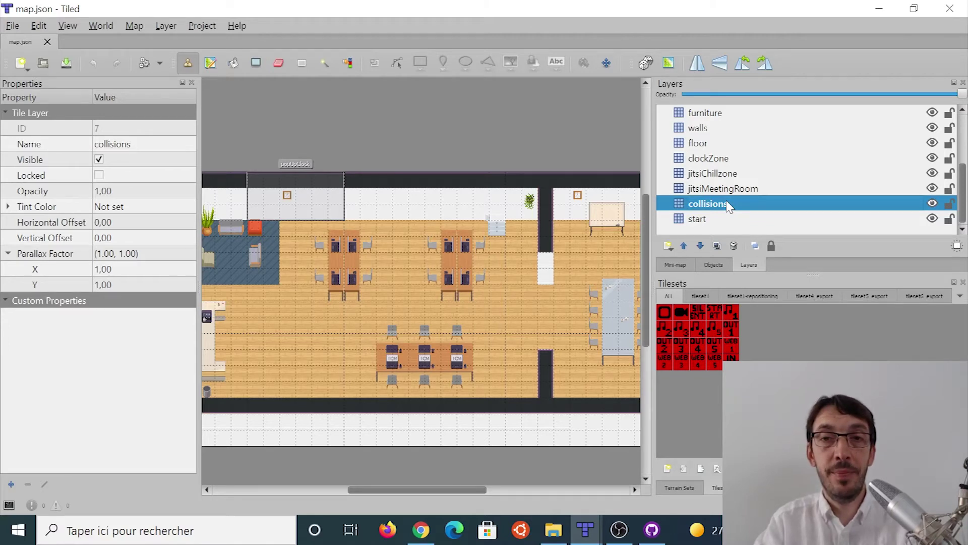
key(ctrl+h)
key(Up)
key(Up)
key(Up)
key(Up)
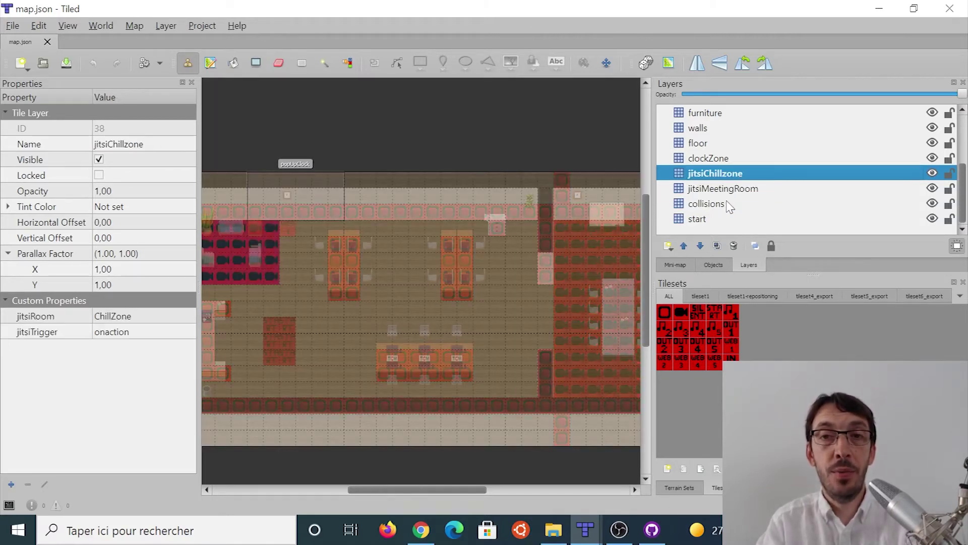
key(Up)
key(Up)
key(Up)
key(Up)
key(Up)
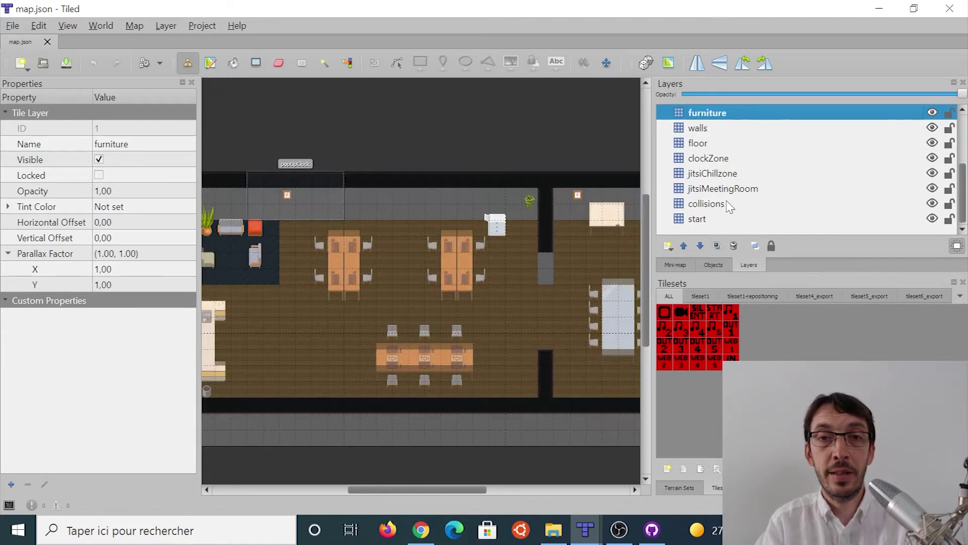
key(Up)
key(Up)
key(Up)
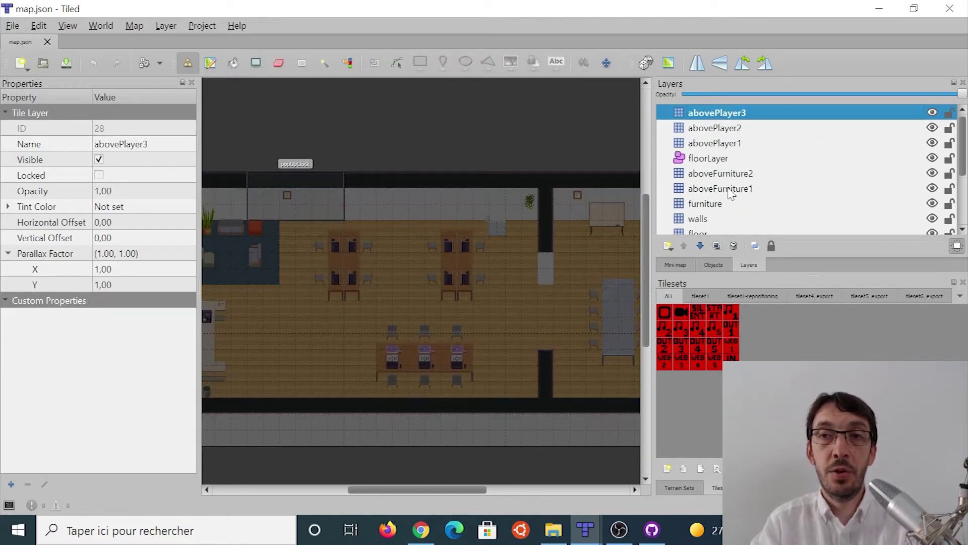
click(717, 128)
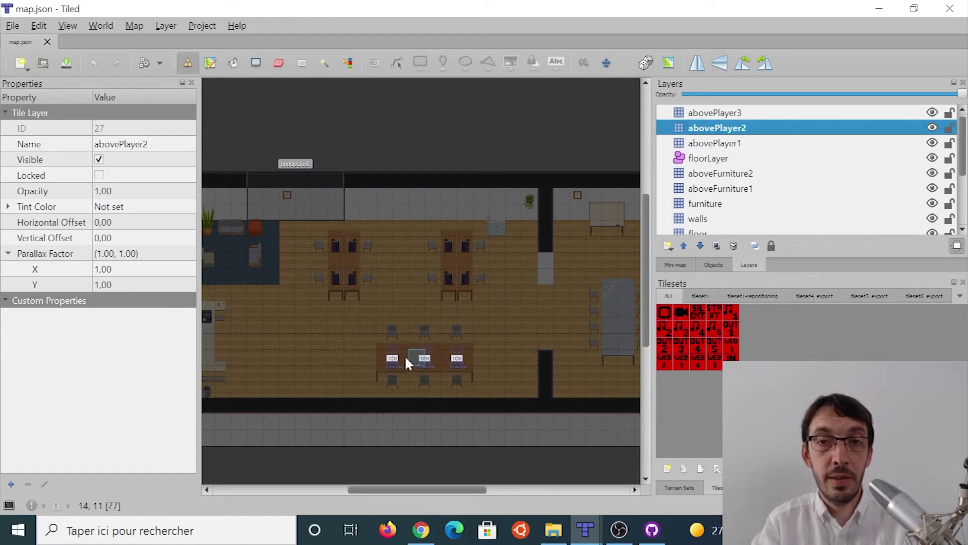
scroll(725, 204, down, 2)
scroll(725, 204, down, 1)
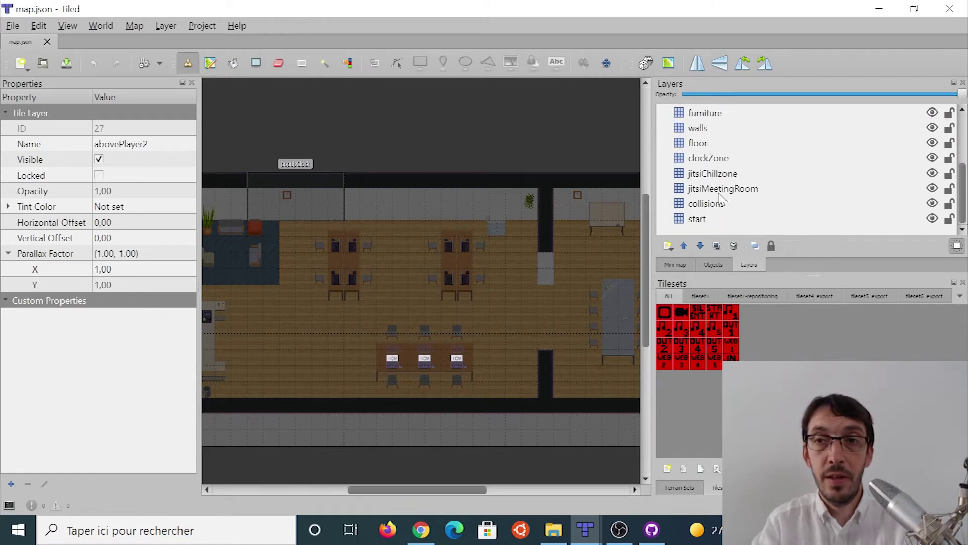
click(706, 129)
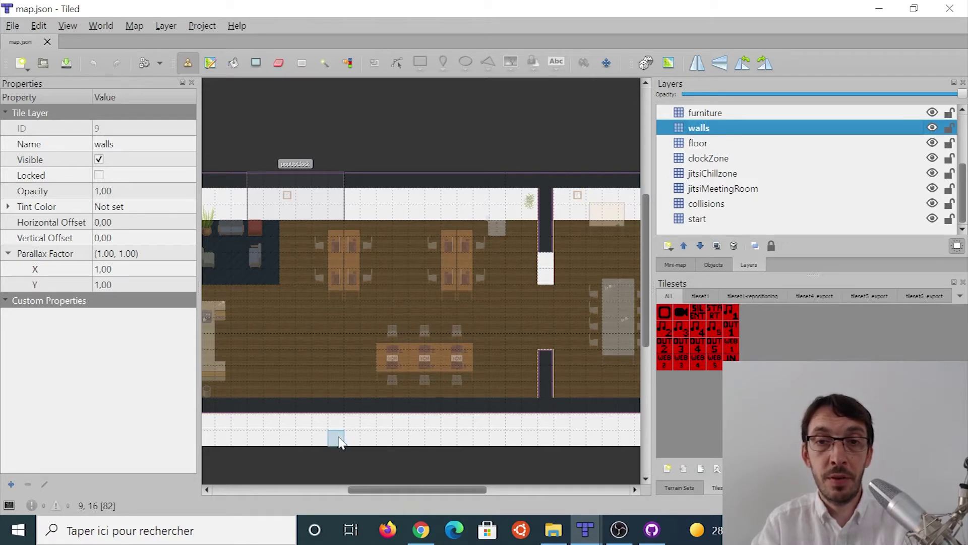
key(ctrl+h)
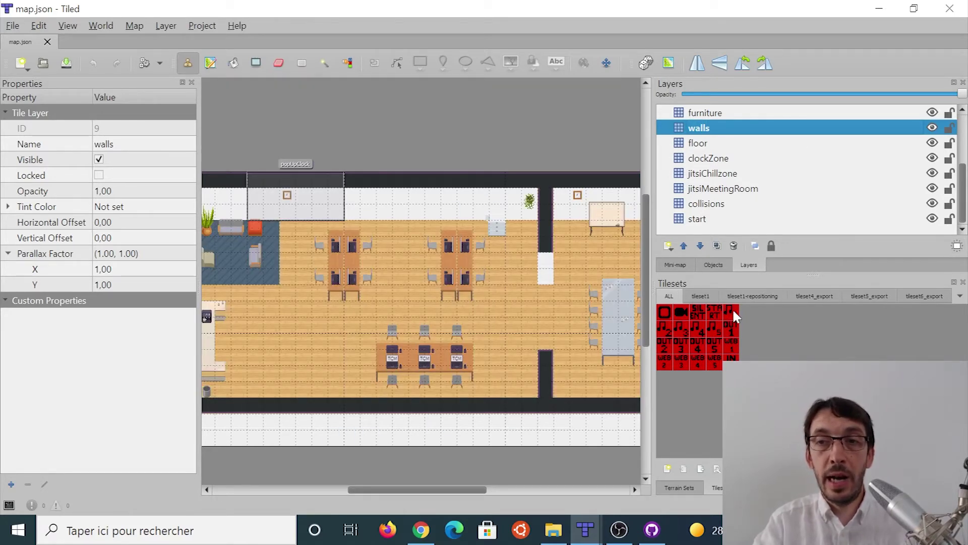
Step: Browse the tileset1, tileset1-repositioning and tileset4_export tiles, ending on tileset5_export
click(701, 297)
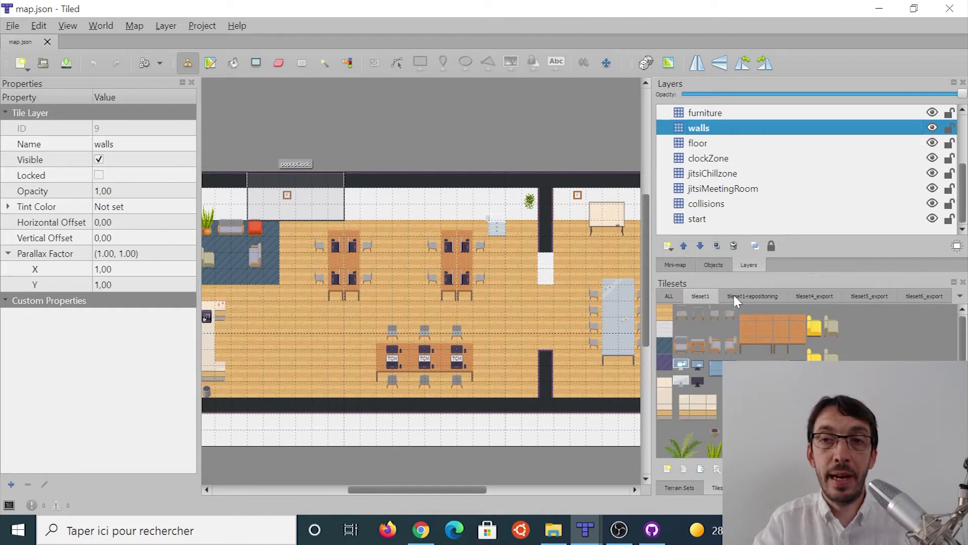
click(741, 297)
click(813, 297)
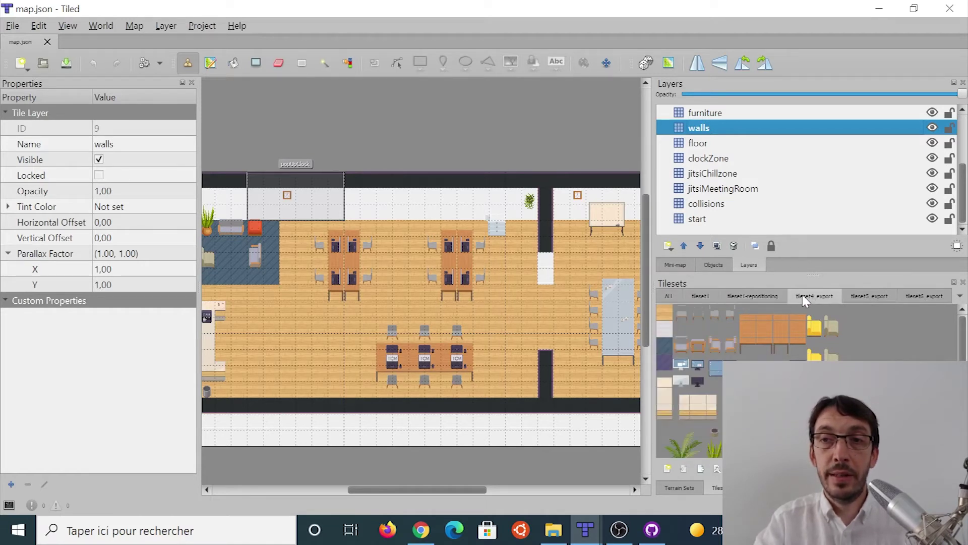
click(861, 296)
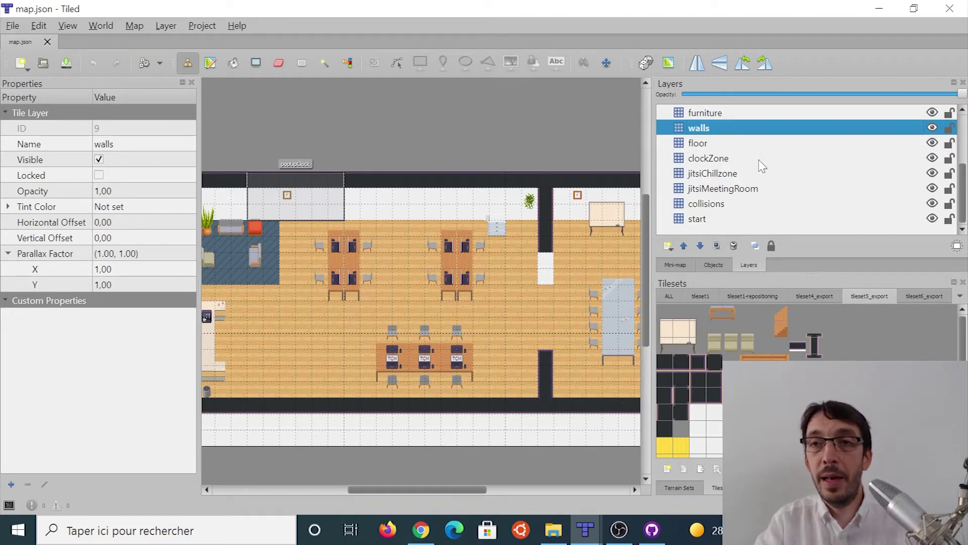
scroll(761, 172, up, 2)
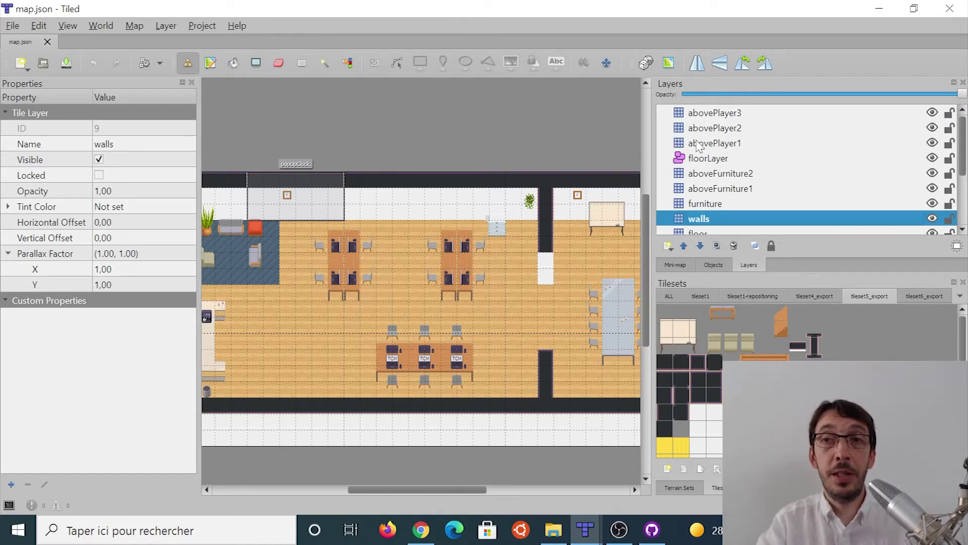
click(692, 158)
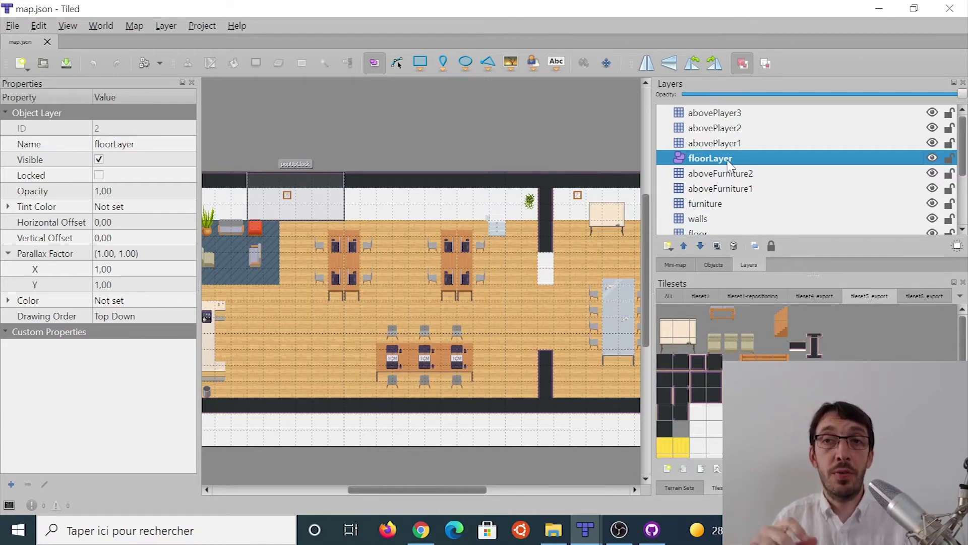
click(715, 143)
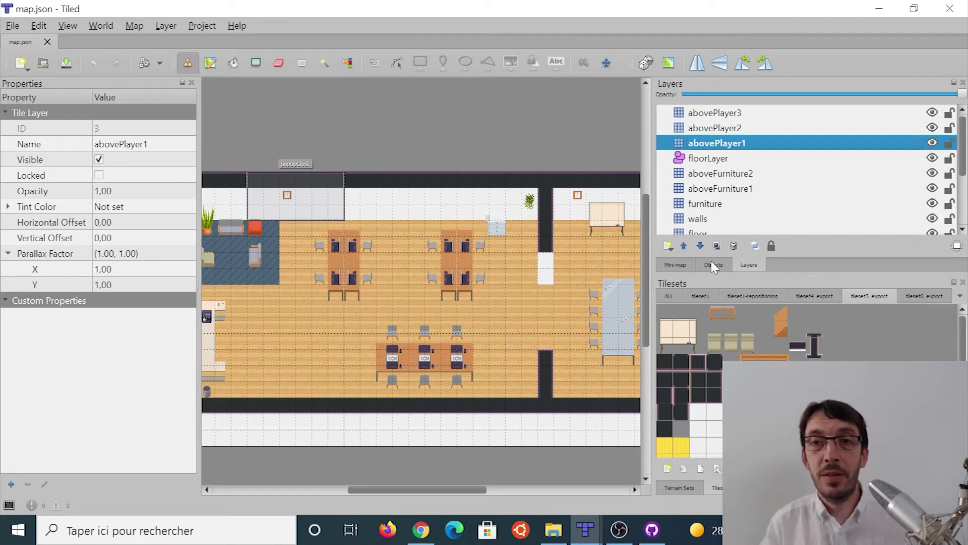
scroll(709, 197, down, 1)
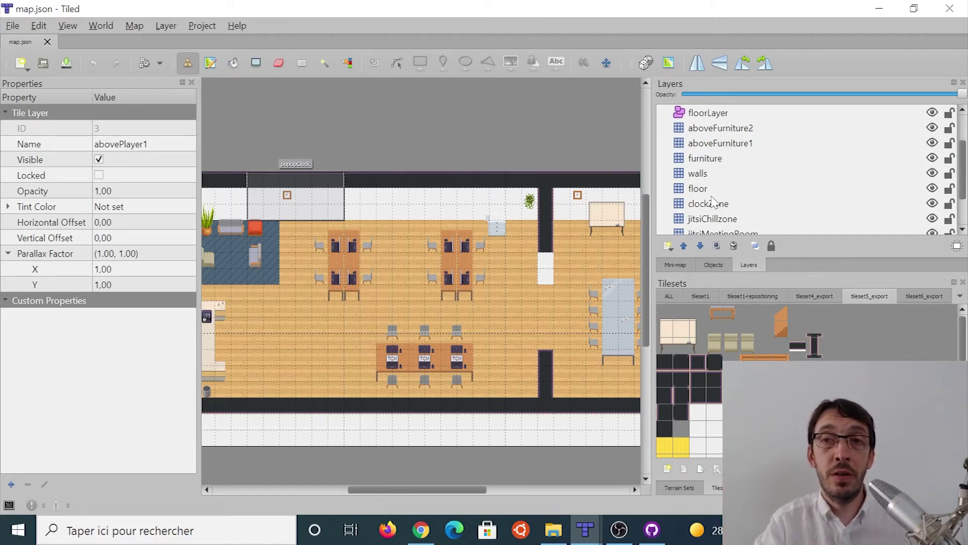
click(703, 176)
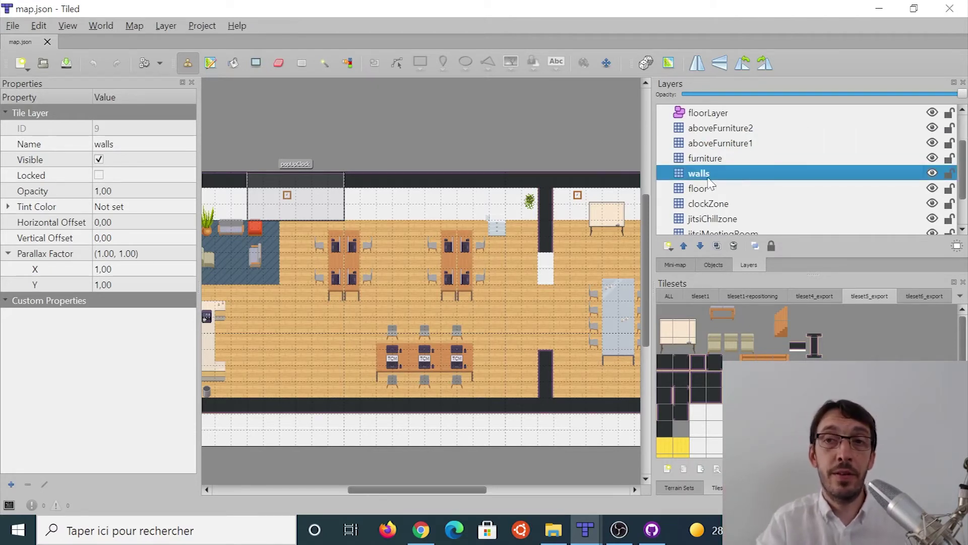
click(701, 189)
scroll(705, 192, up, 1)
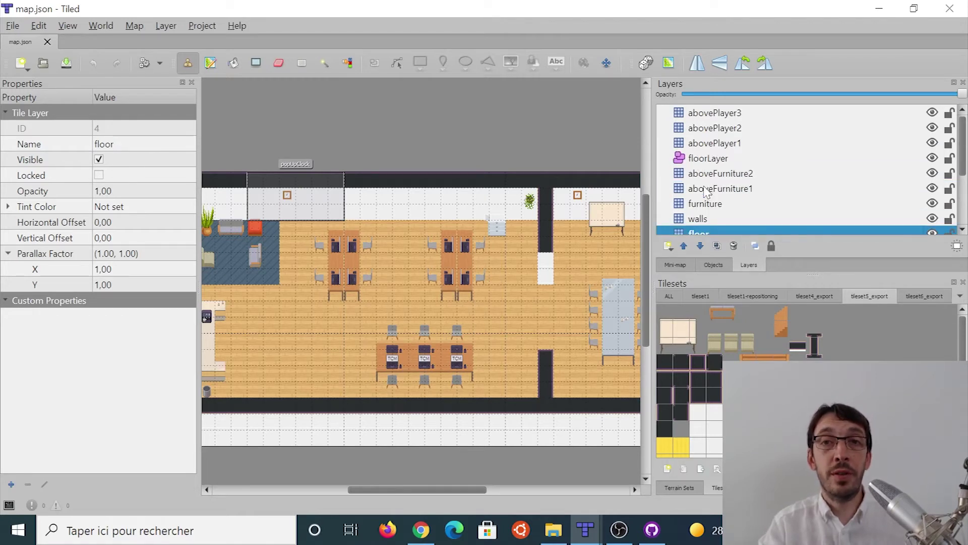
click(705, 189)
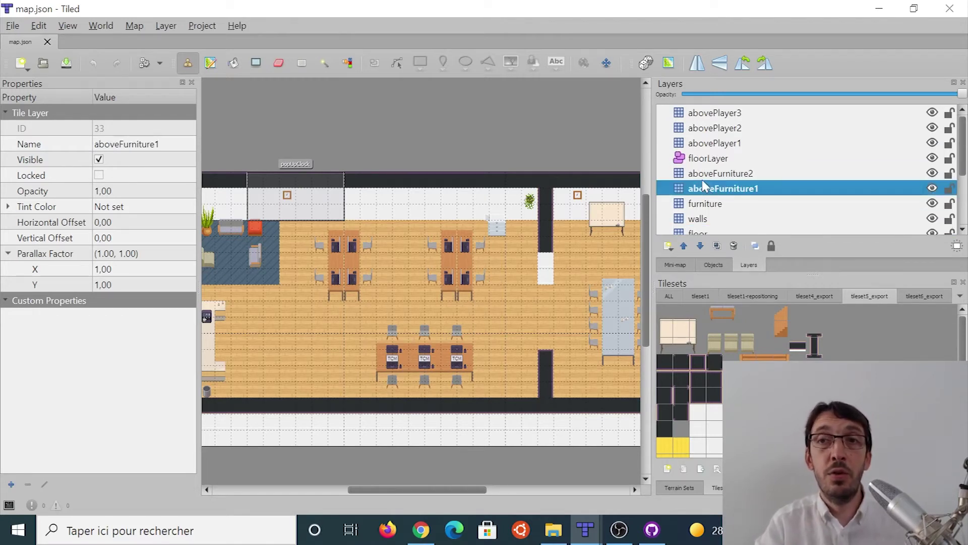
click(678, 128)
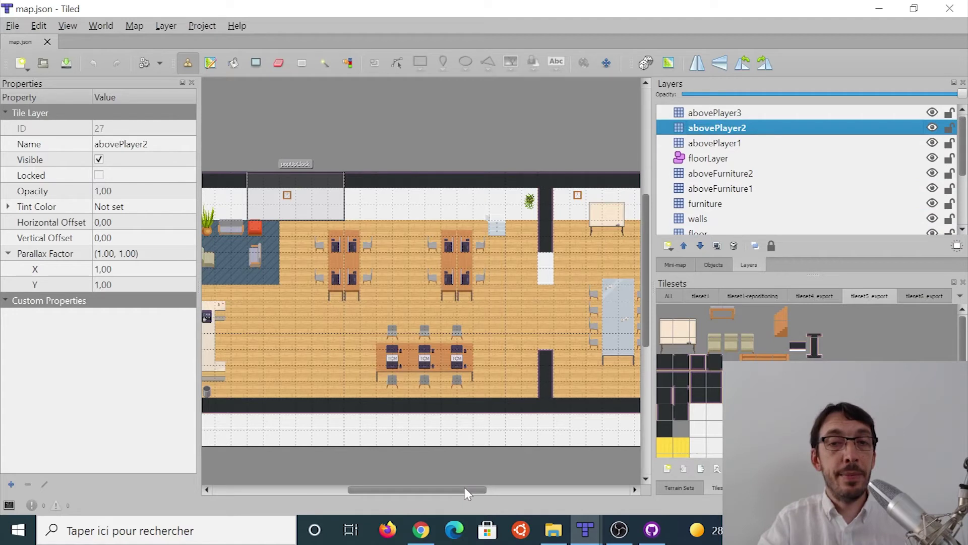
Step: Place a tileset6_export bookshelf on the furniture layer in the right room's top-right corner
drag(465, 493, 500, 493)
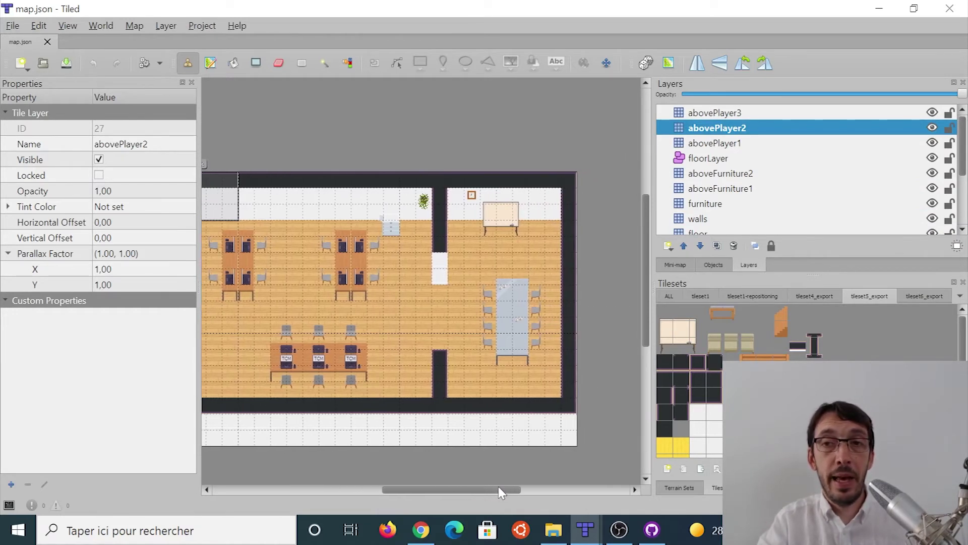
click(734, 207)
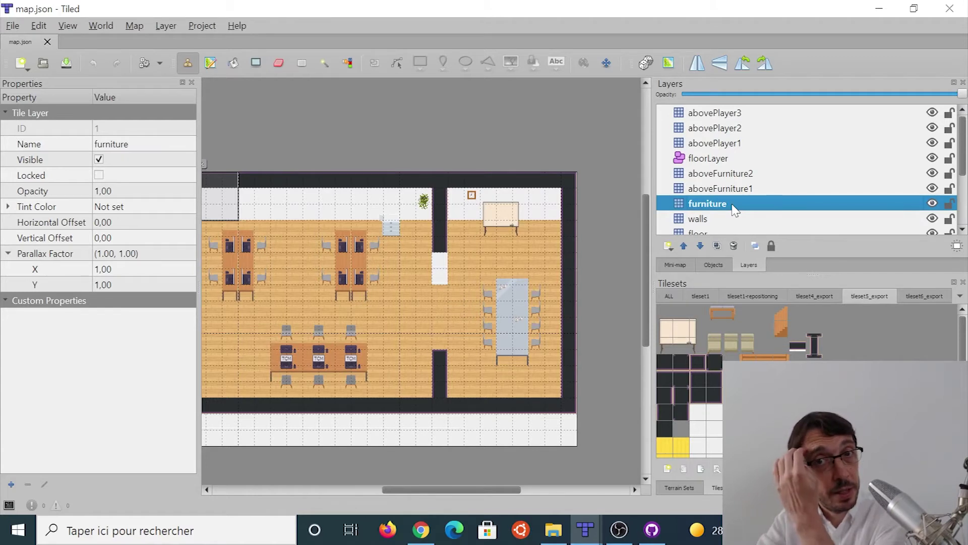
scroll(877, 319, down, 1)
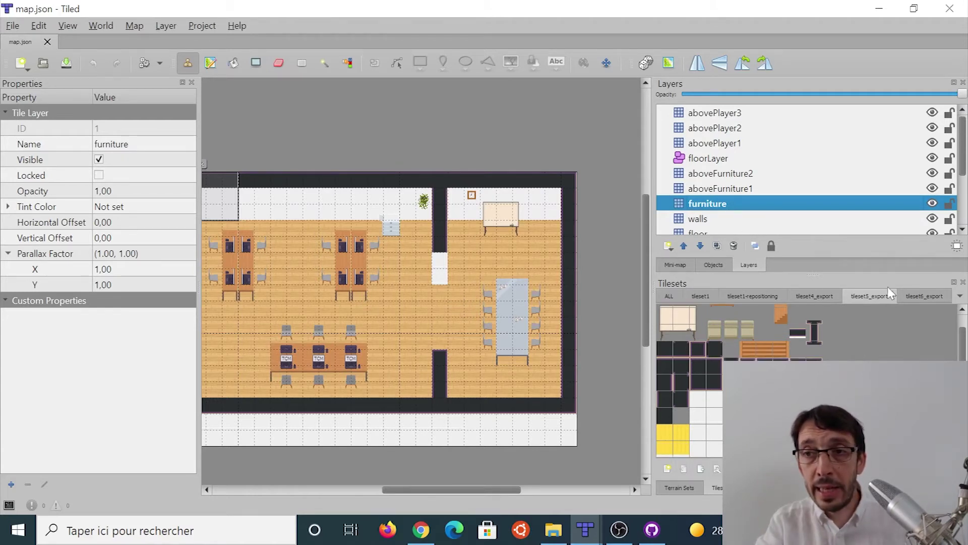
click(926, 296)
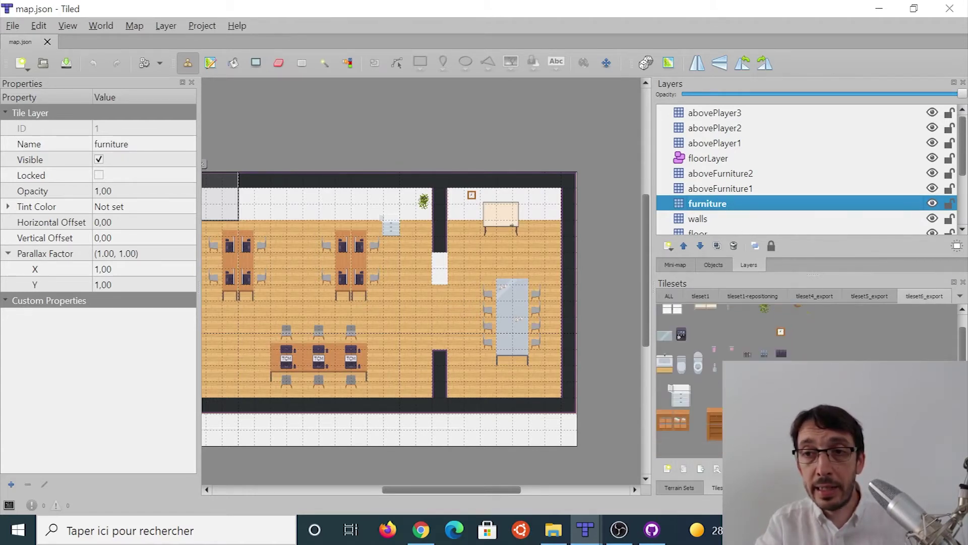
click(817, 408)
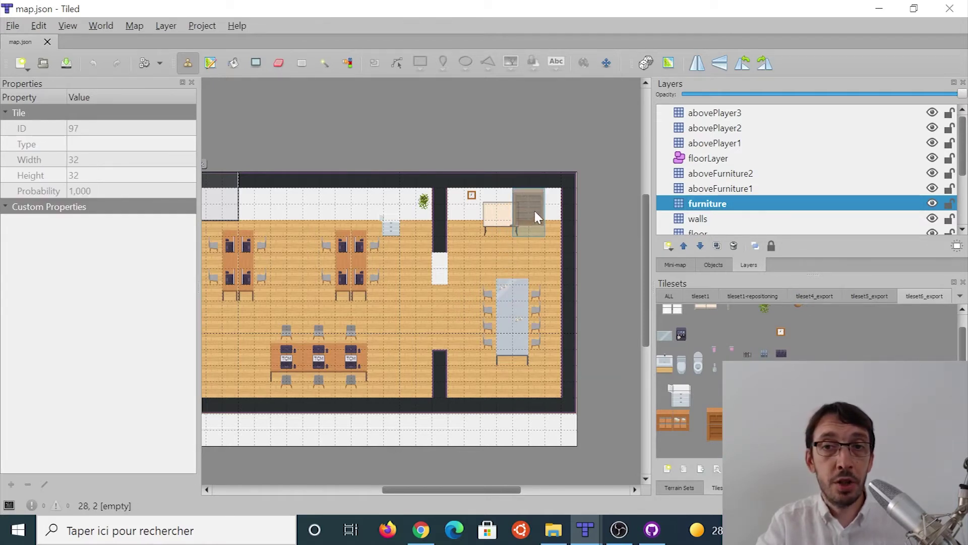
click(546, 208)
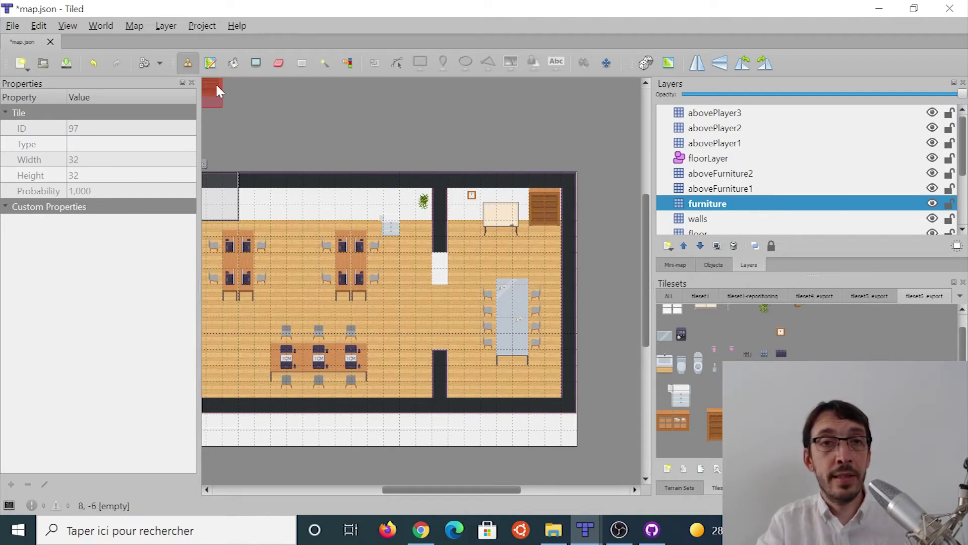
click(12, 25)
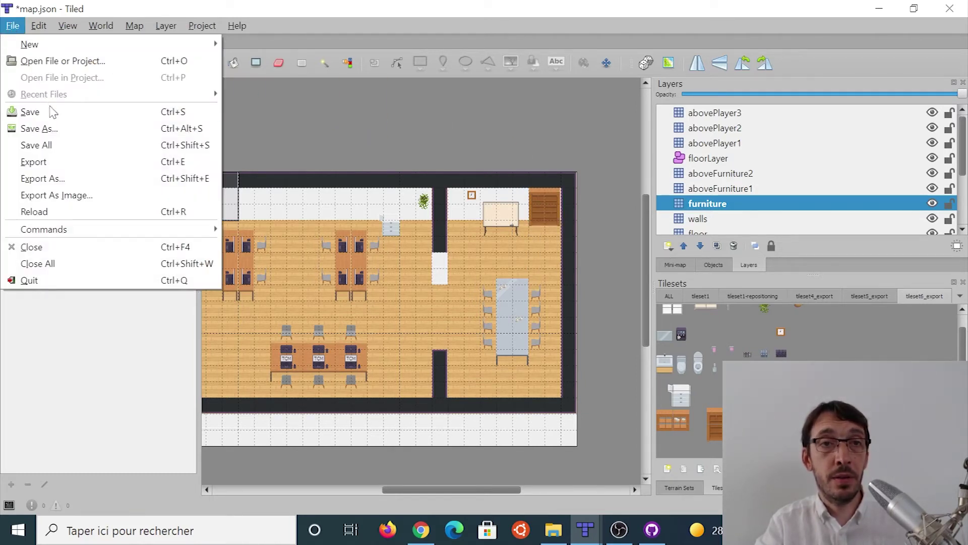
Step: Save map.json with the new bookshelf via File > Save
click(30, 111)
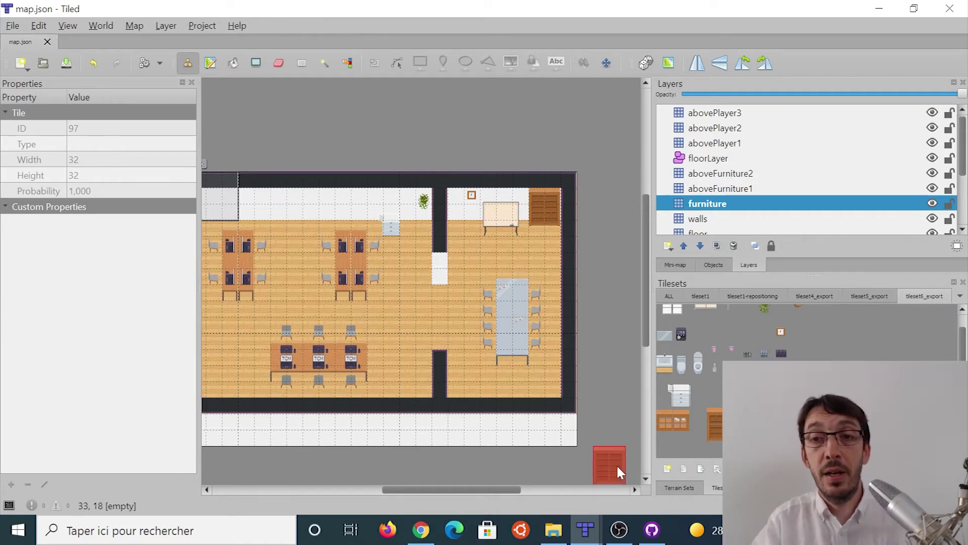
Step: Search Google for 'itchi.io tilesets 32x32', open the itch.io 32x32 asset listing, then return to Tiled
key(alt+Tab)
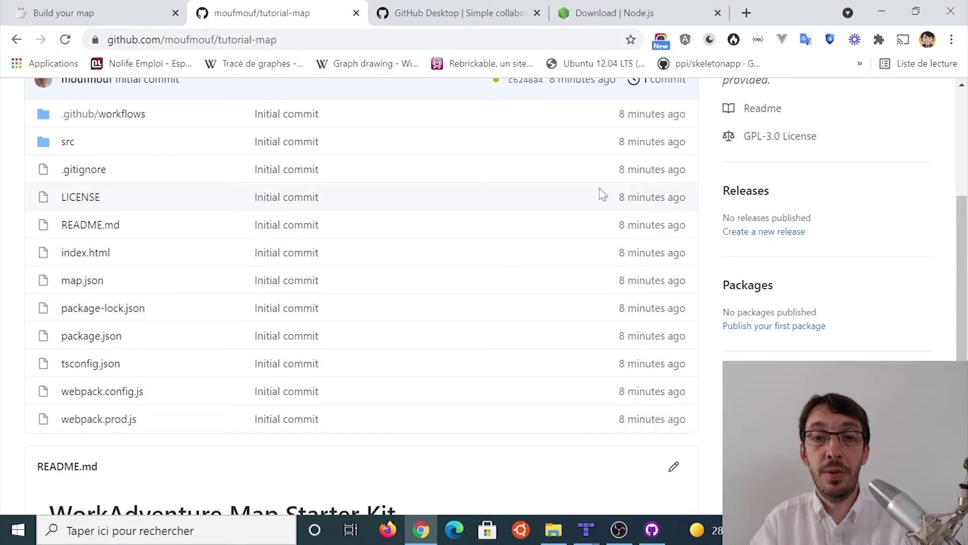
key(ctrl+t)
text(itchi.i)
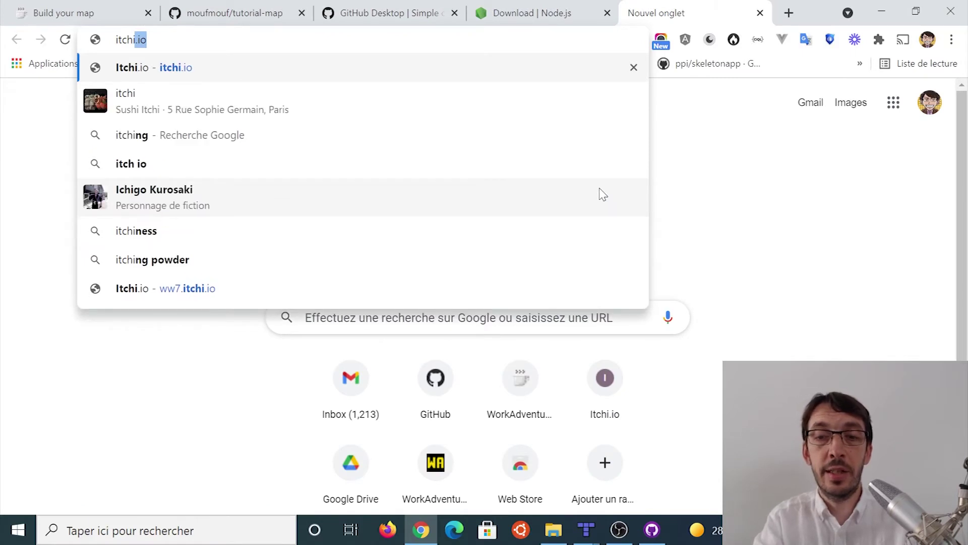
text(o tileset)
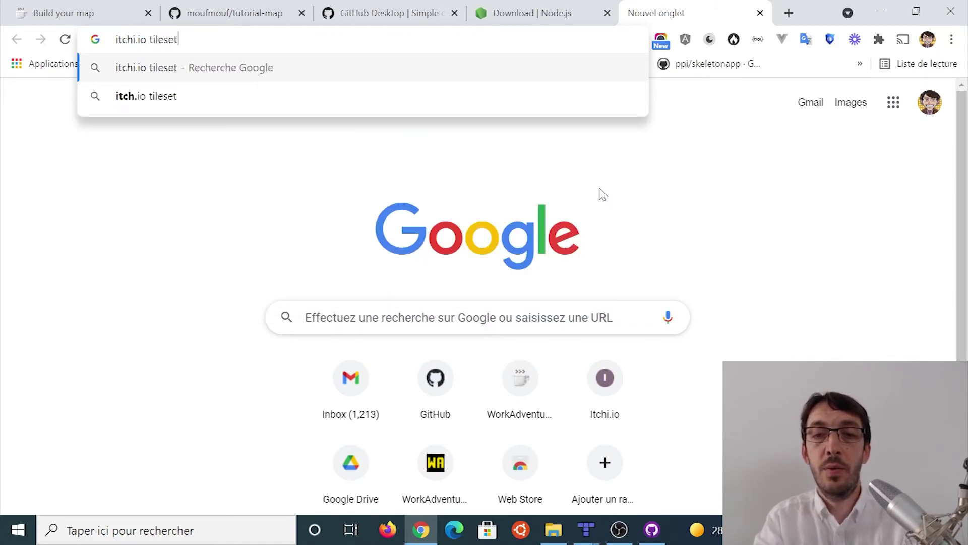
text(s 32x32)
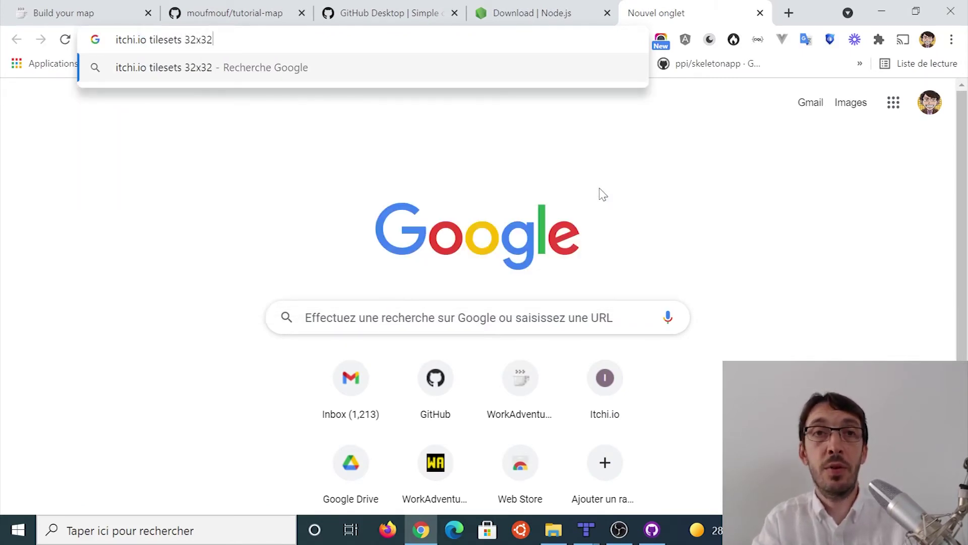
key(Return)
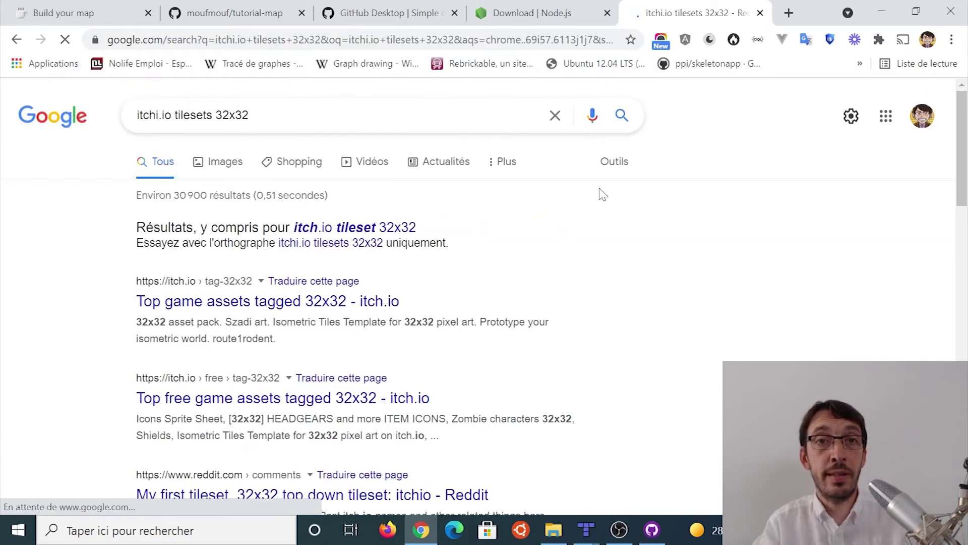
click(227, 302)
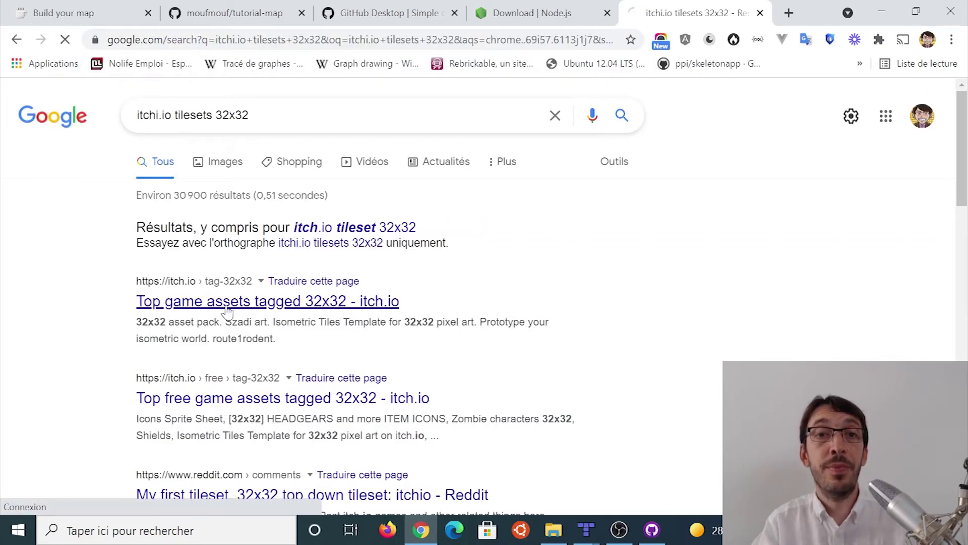
scroll(610, 237, down, 7)
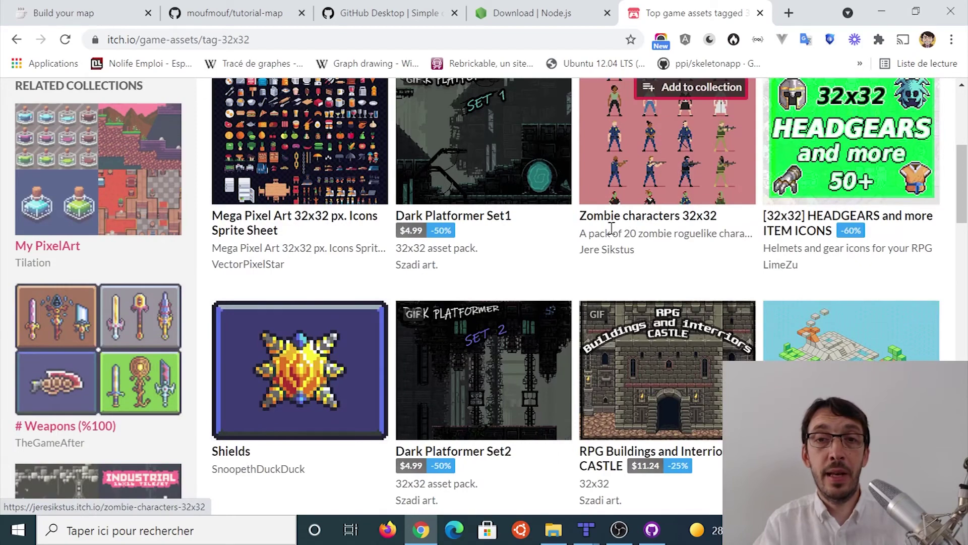
scroll(356, 196, up, 3)
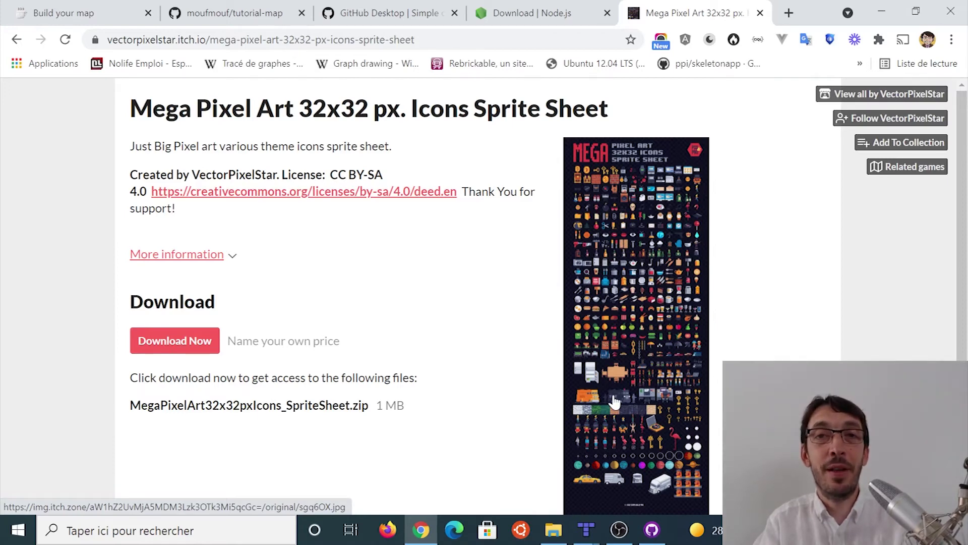
key(alt+Tab)
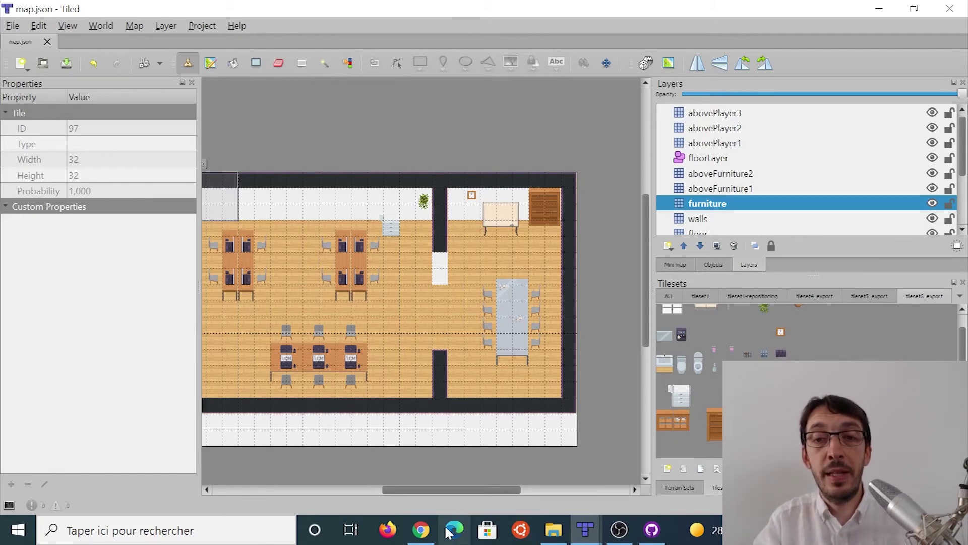
Step: Show Chrome's Node.js download page, select its address, then return to the tutorial-map folder window
mouse_move(418, 529)
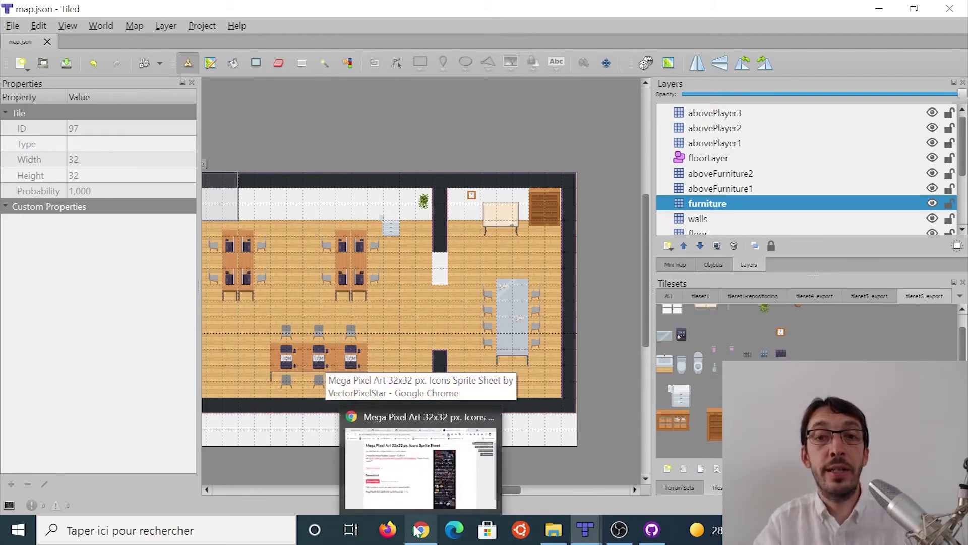
click(418, 530)
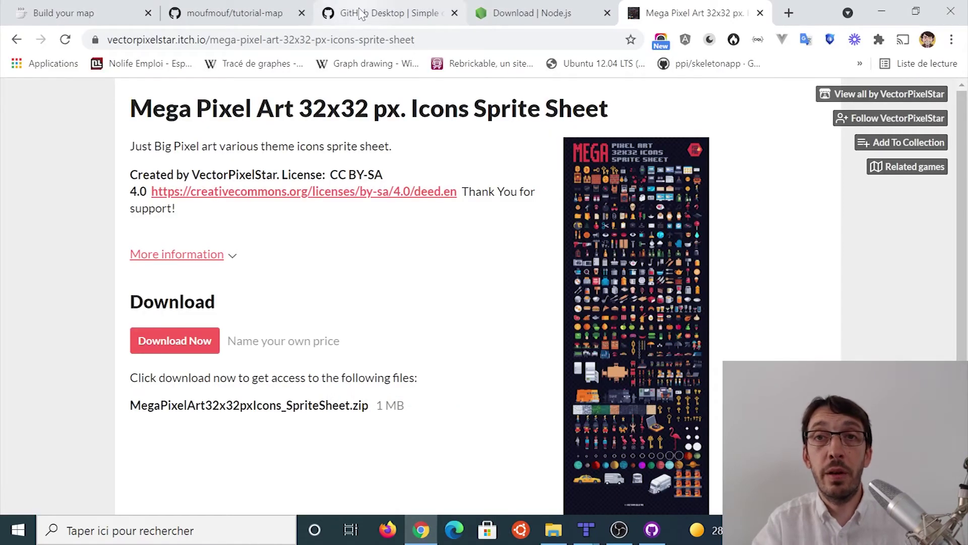
click(513, 20)
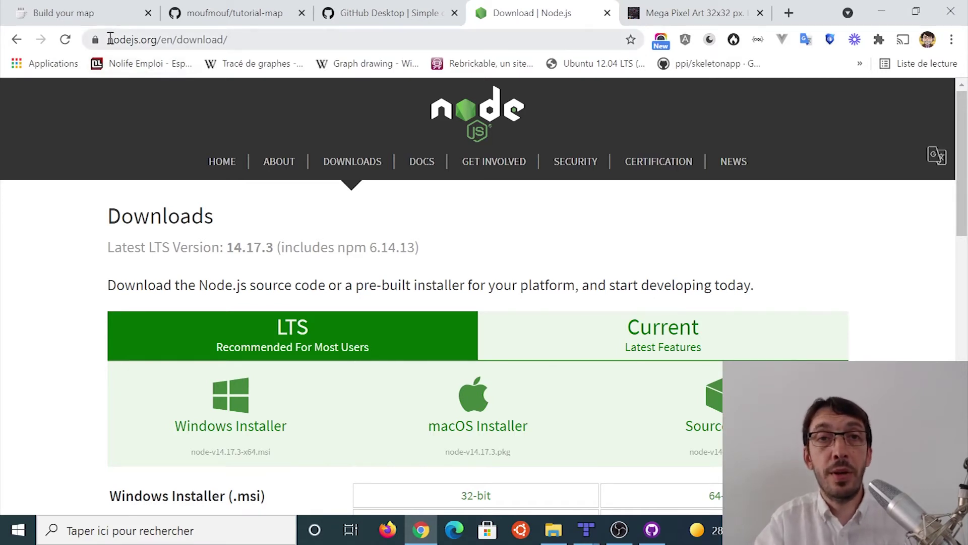
drag(108, 39, 263, 40)
click(268, 40)
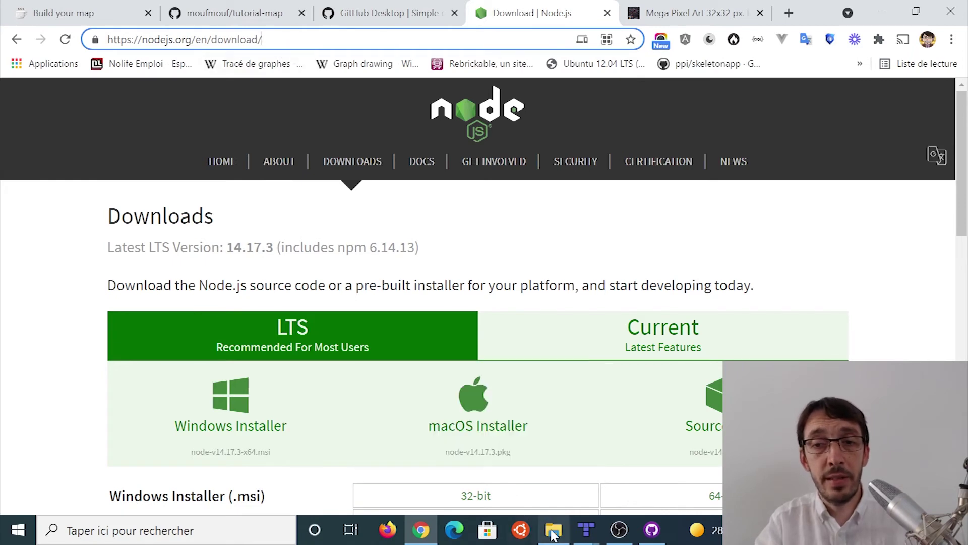
key(alt+Tab)
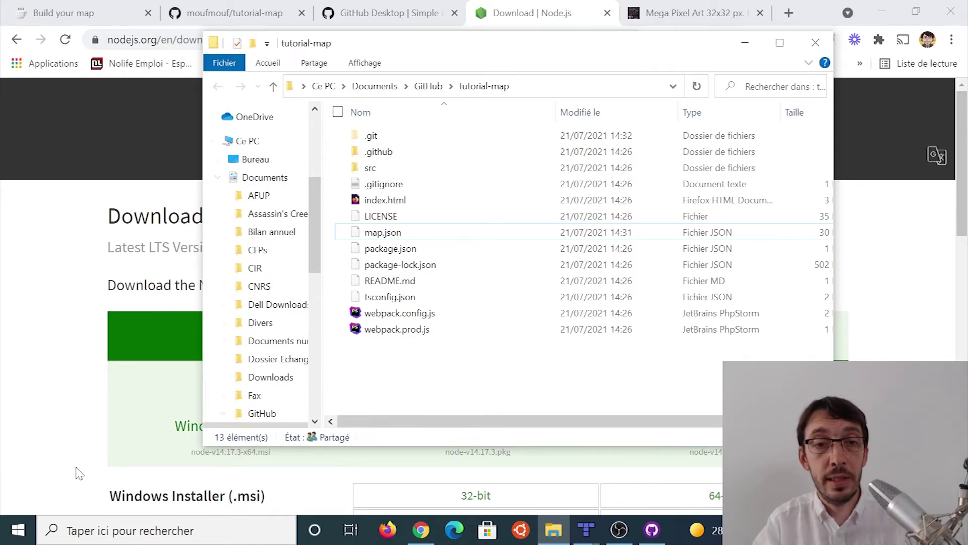
Step: Launch Command Prompt from the Start search and move it aside
click(18, 532)
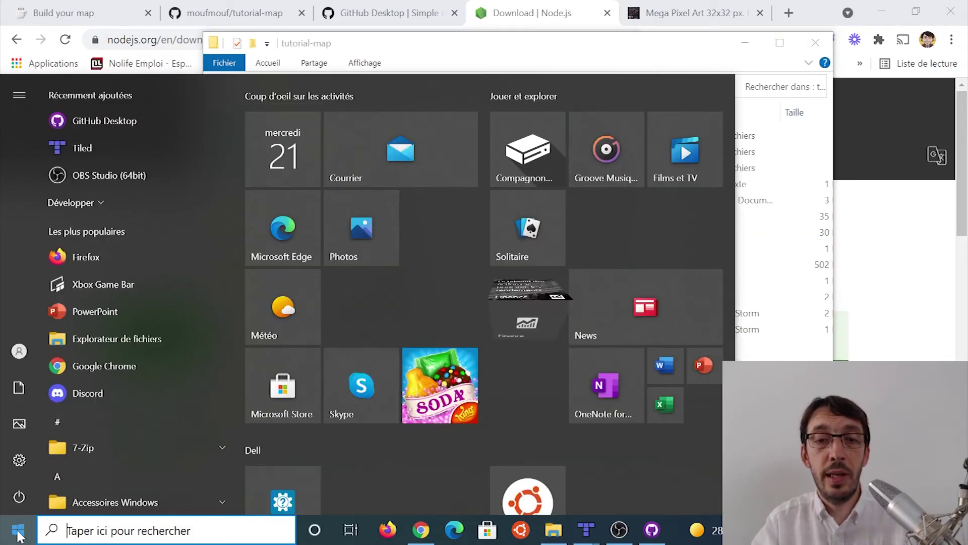
text(cmd)
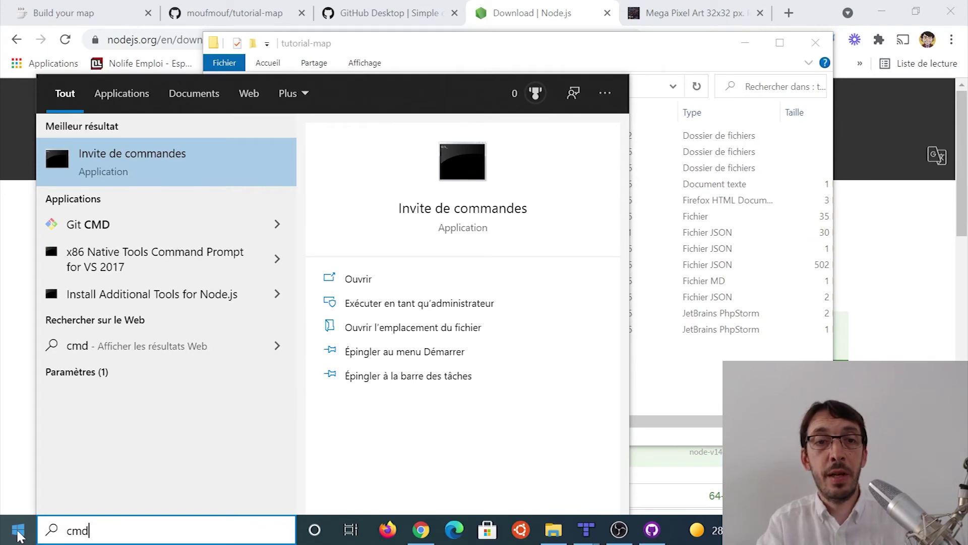
click(112, 164)
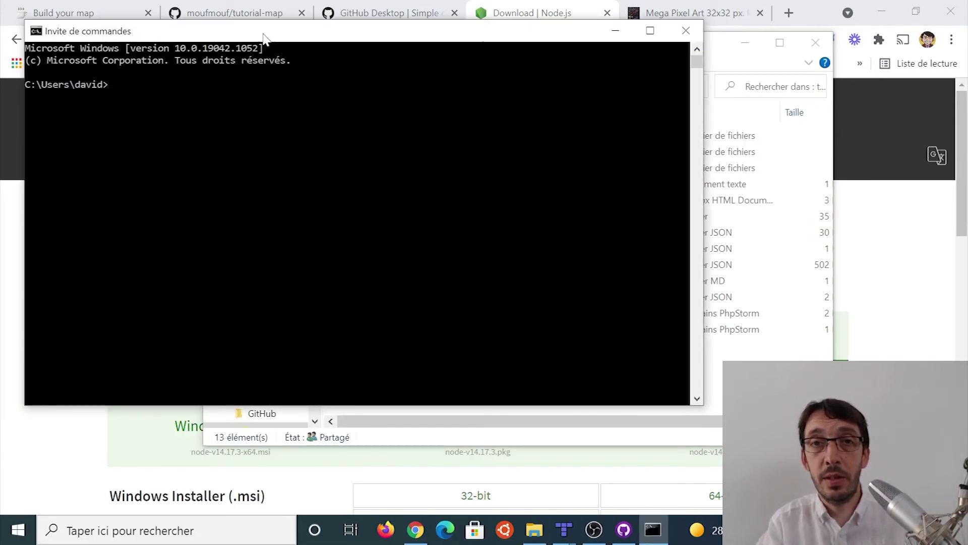
drag(267, 35, 445, 212)
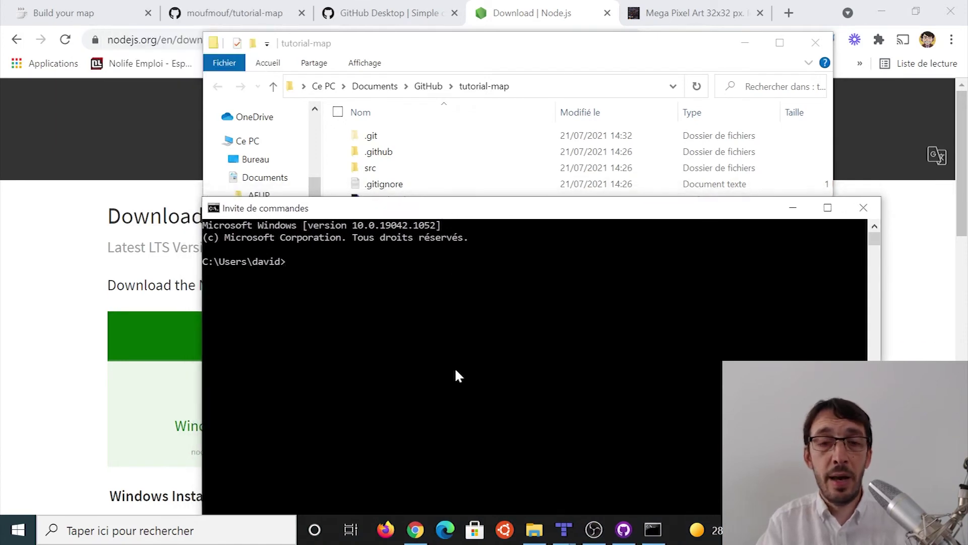
Step: Change directory into Documents\GitHub\tutorial-map
text(cd D)
key(Tab)
key(Tab)
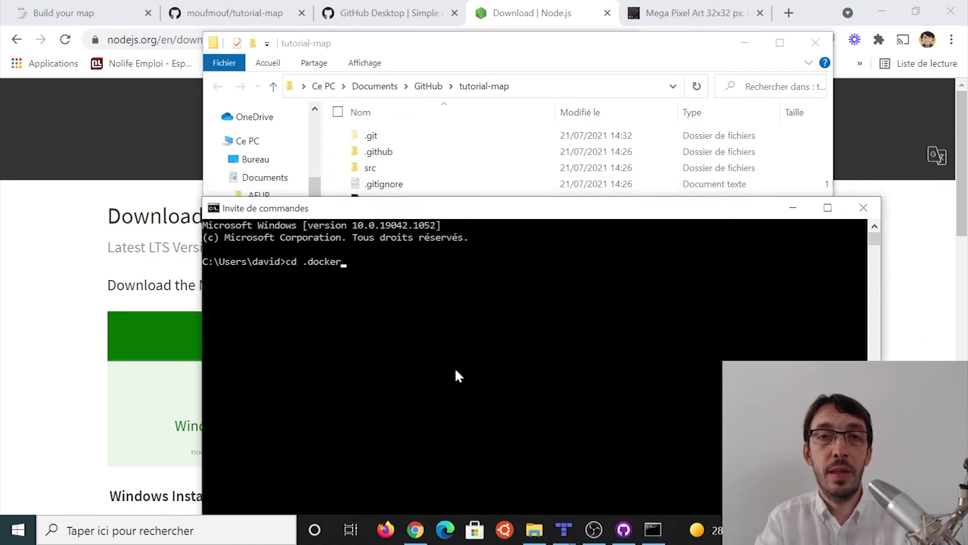
key(Return)
text(cd Gi)
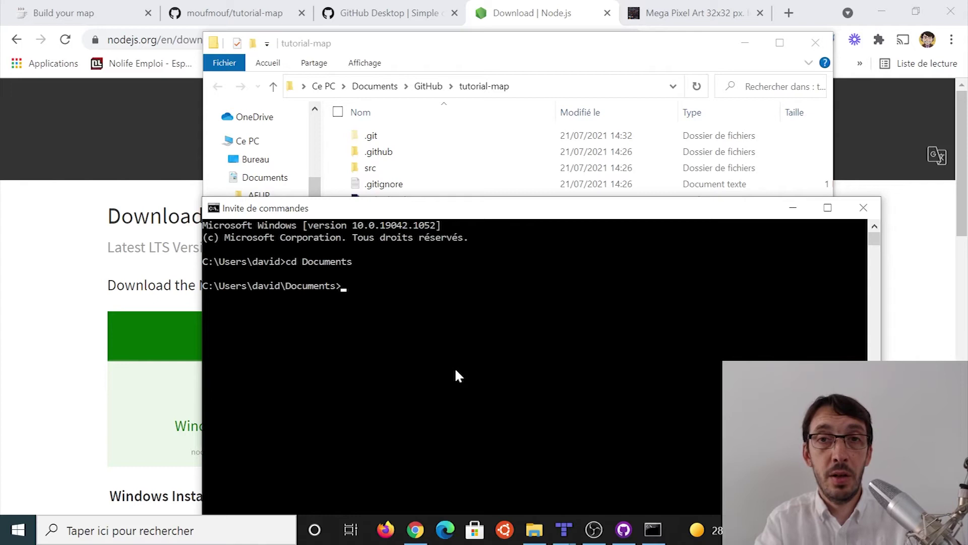
key(Tab)
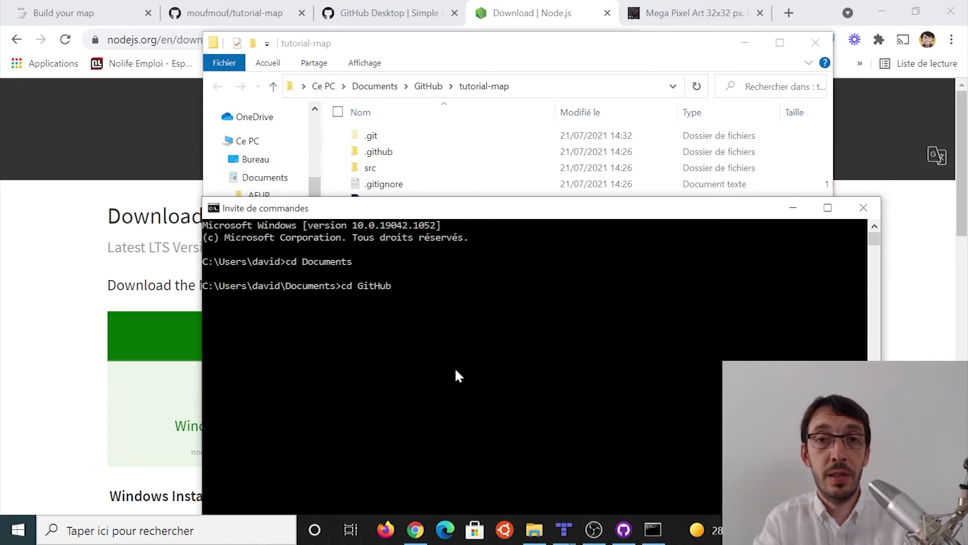
key(Return)
text(cd tut)
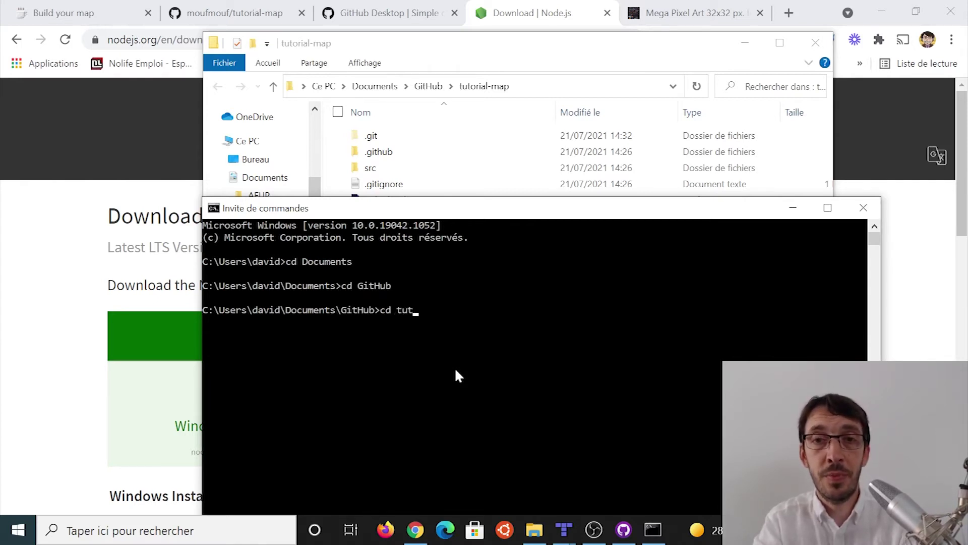
key(Tab)
key(Return)
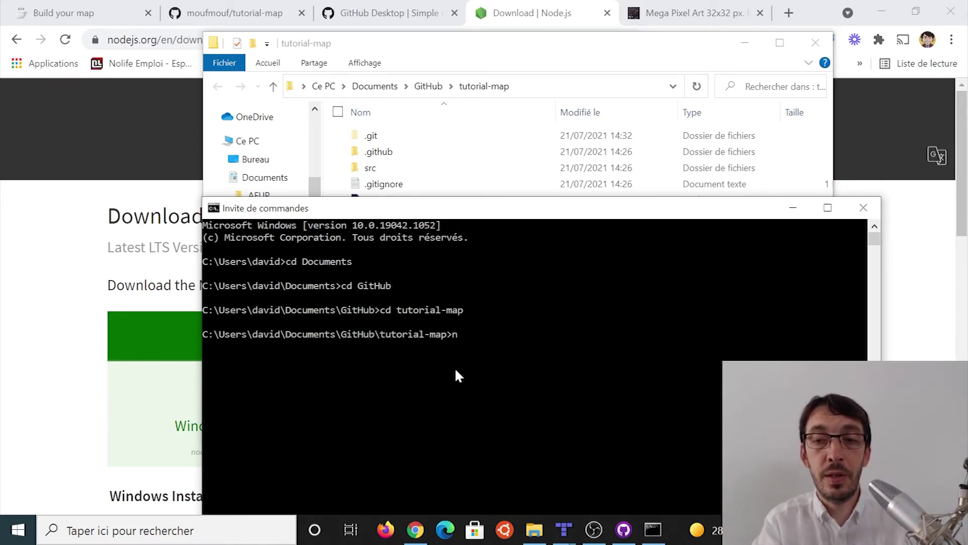
Step: Run npm install, then start the local map server with npm run start
text(npm install)
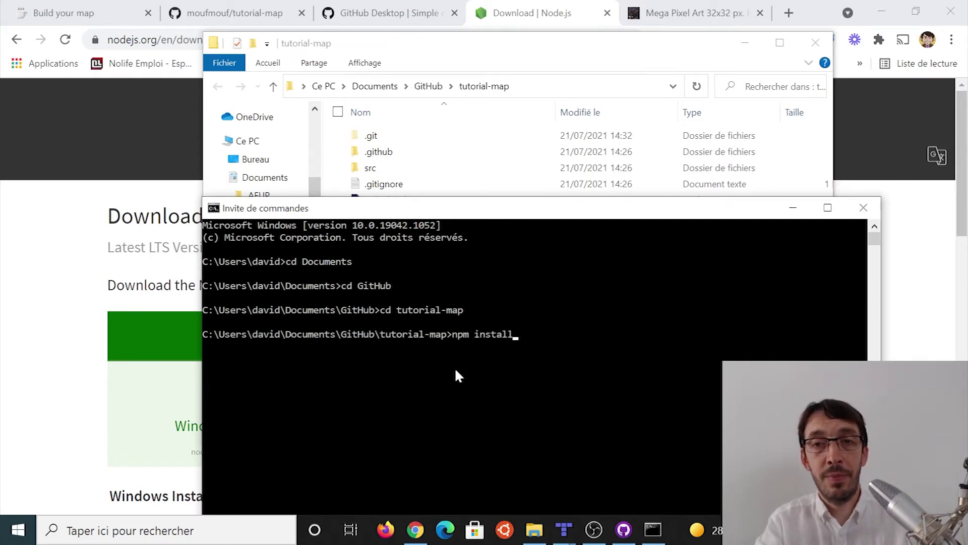
key(Return)
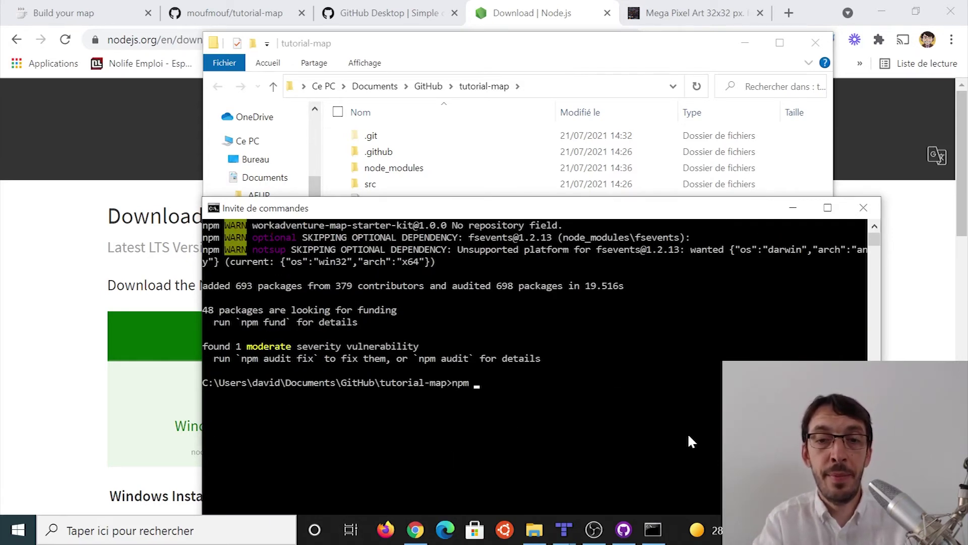
text(un start)
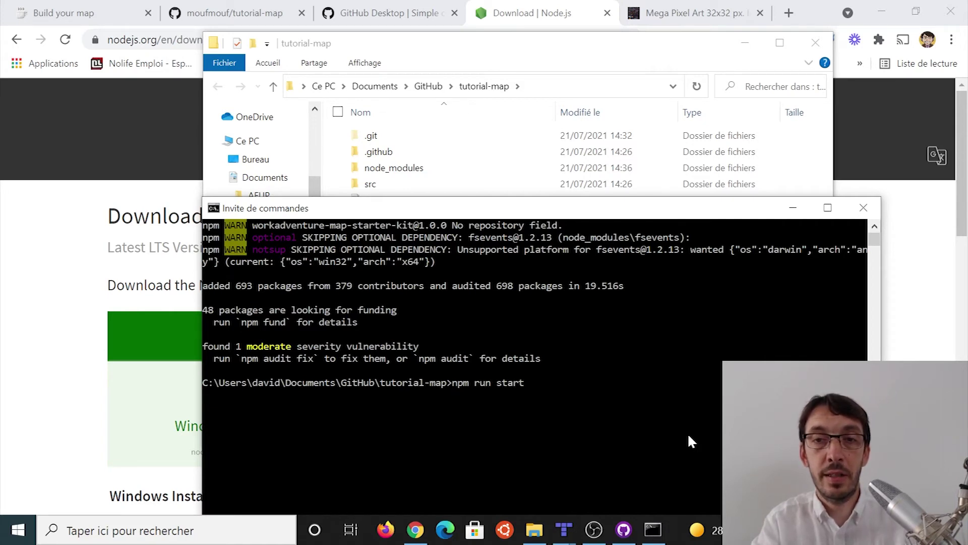
key(Return)
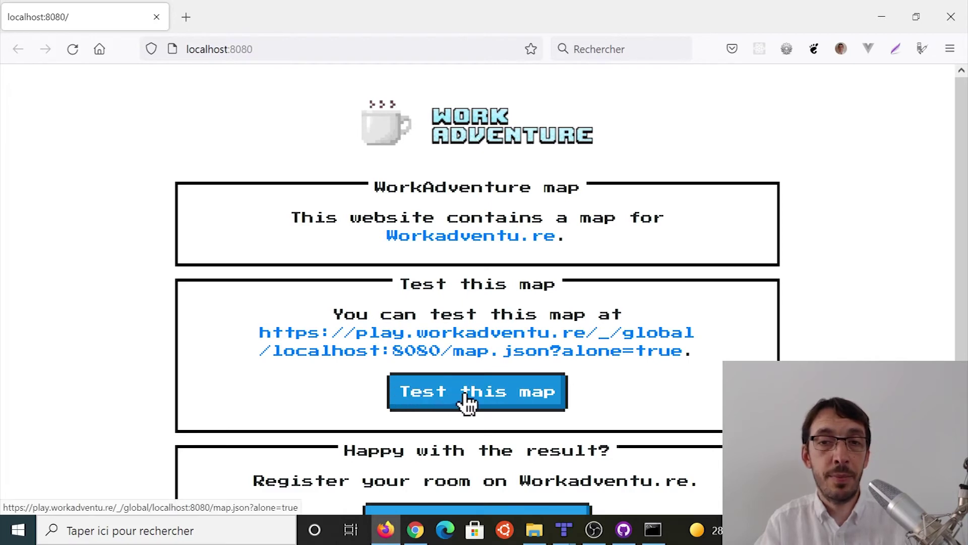
Step: Test the map in WorkAdventure with the default WOKA, blocking camera access
click(468, 401)
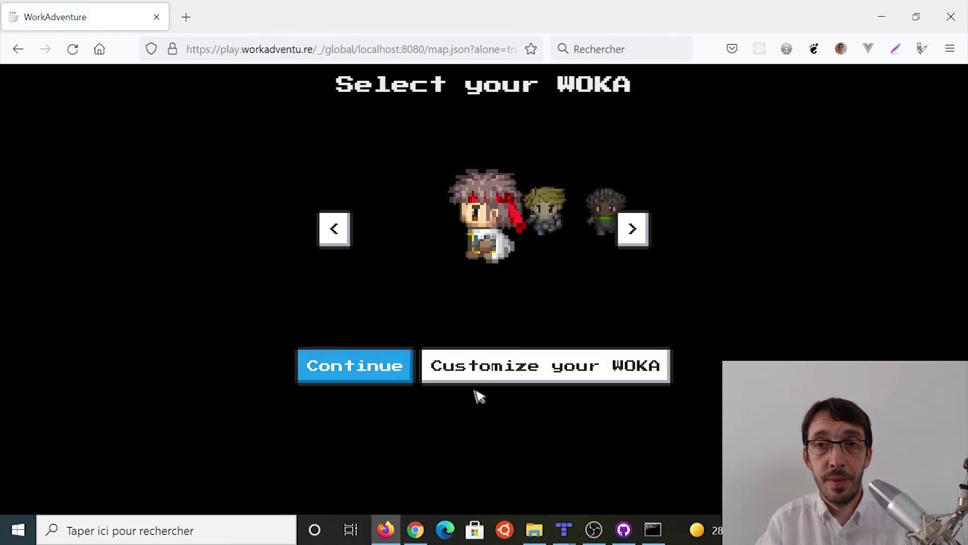
click(383, 368)
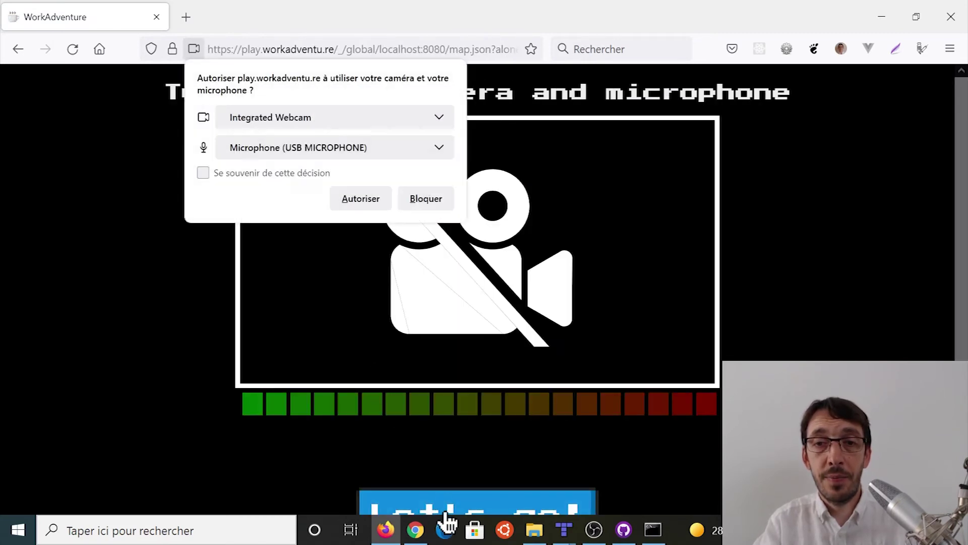
click(444, 509)
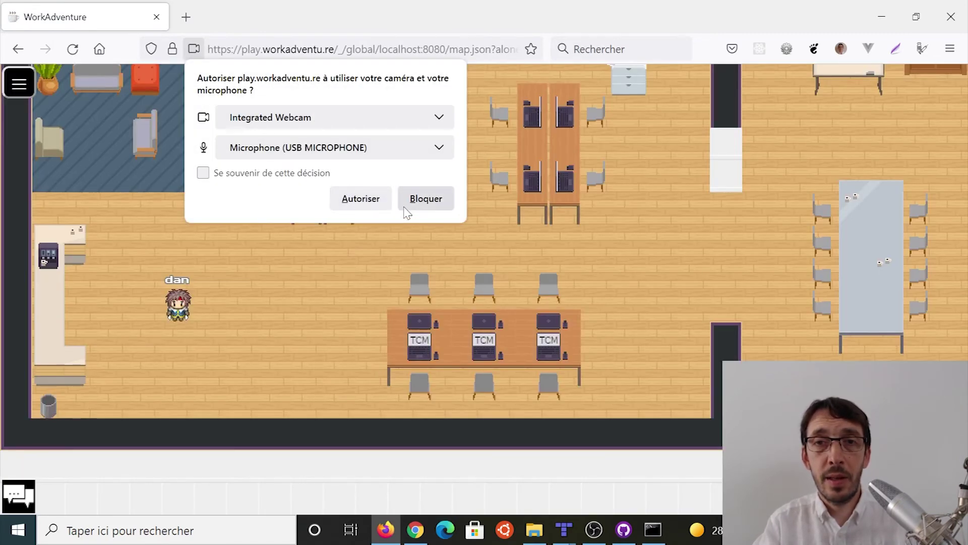
click(426, 198)
Step: Walk the avatar right and up into the right-hand room
key(Right)
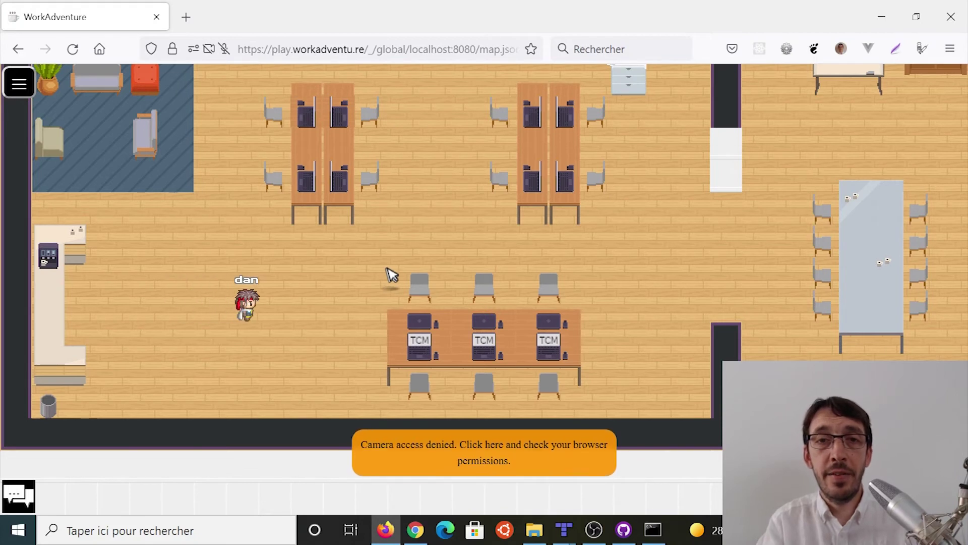
key(Up)
key(Right)
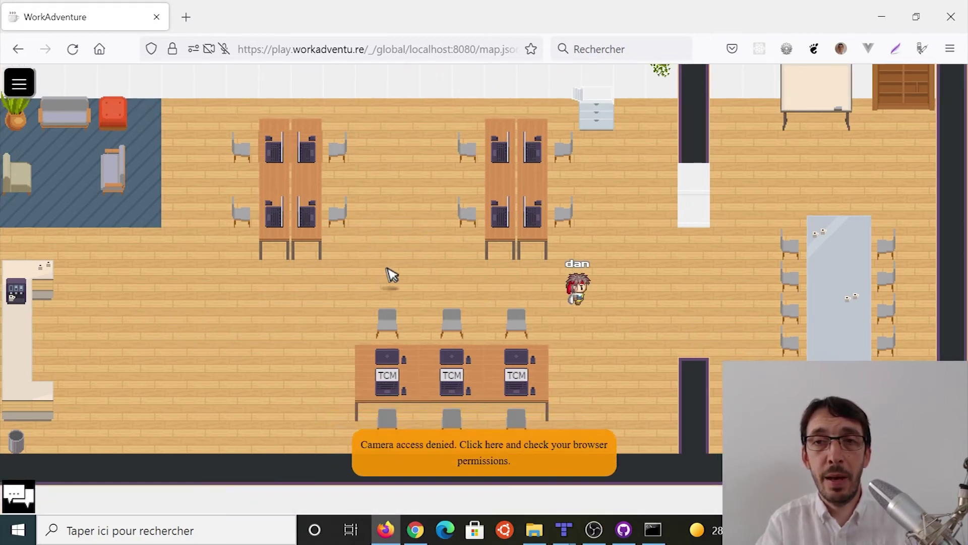
key(Up)
key(Right)
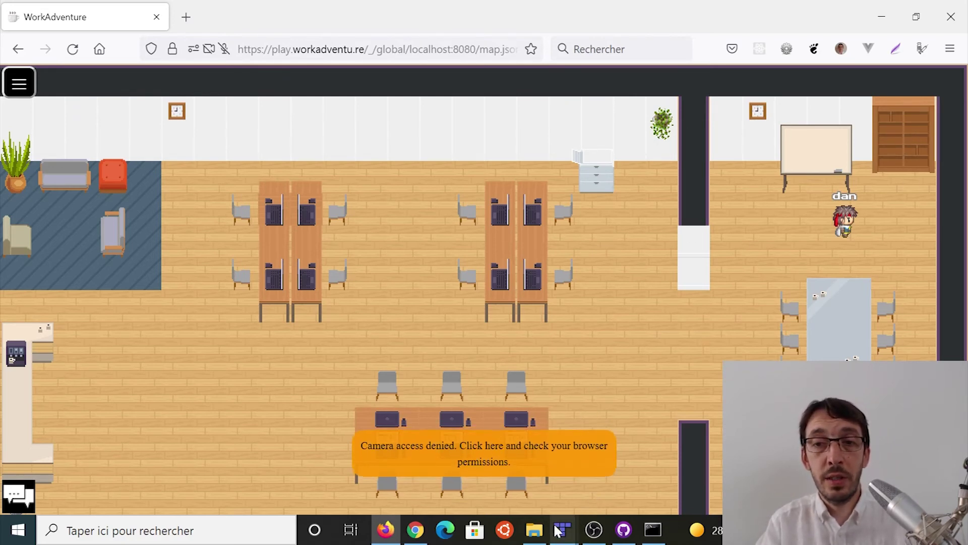
Step: In Tiled, stamp a shelf against the left office's top wall and save map.json
mouse_move(564, 530)
click(621, 457)
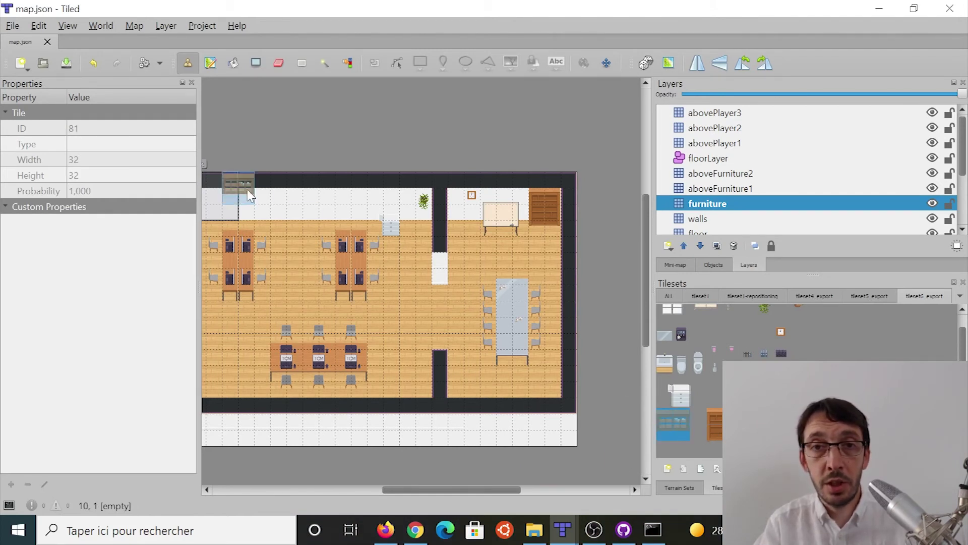
click(301, 223)
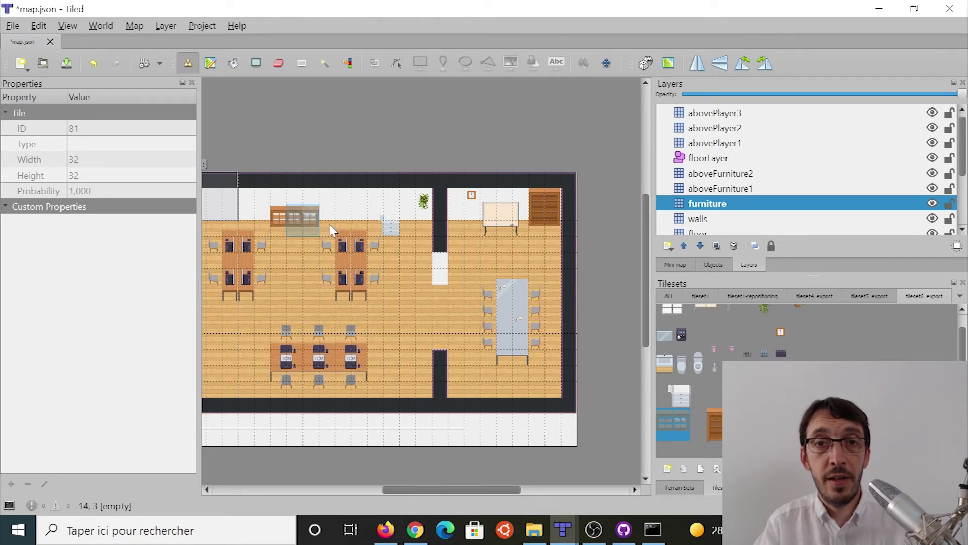
click(12, 26)
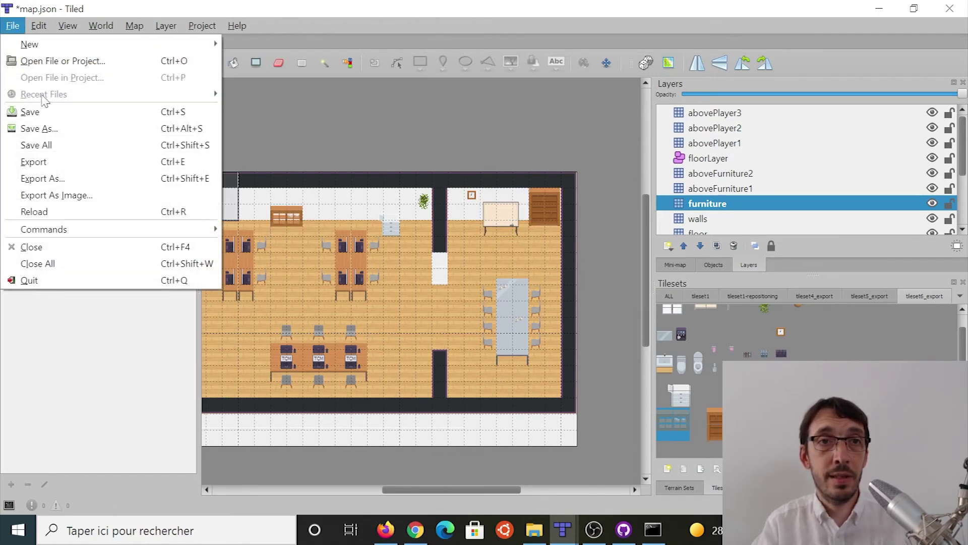
click(30, 110)
Step: Reload the WorkAdventure map, allow camera access, and walk the avatar to the new shelf
key(alt+Tab)
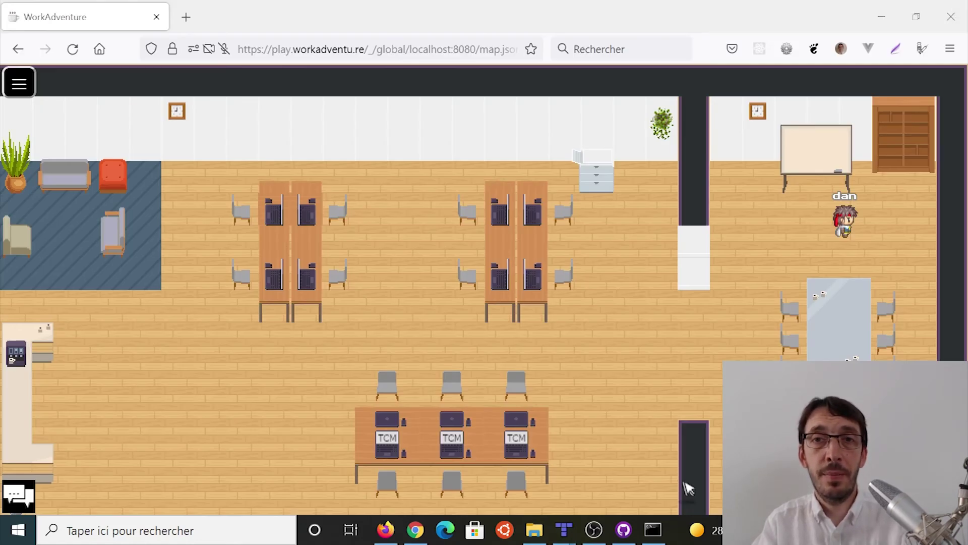
key(F5)
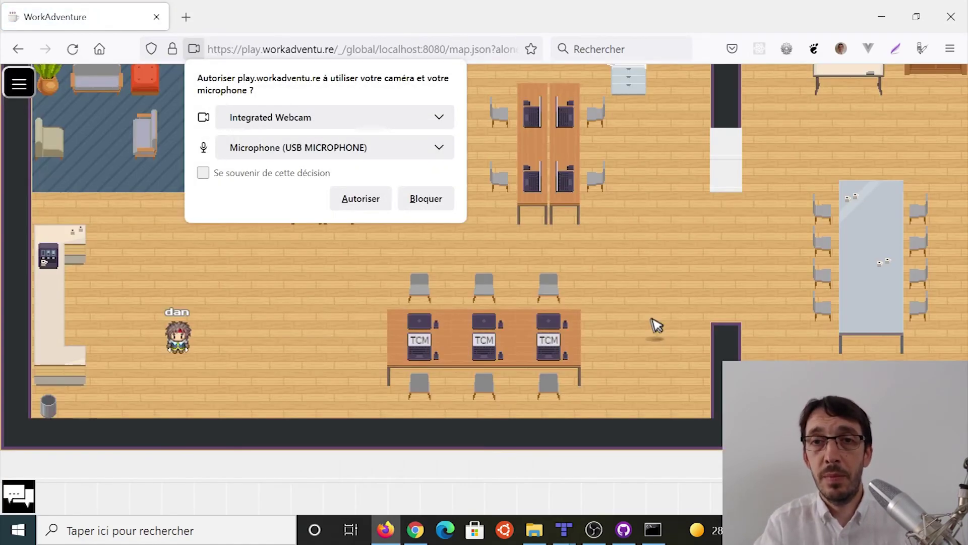
click(361, 199)
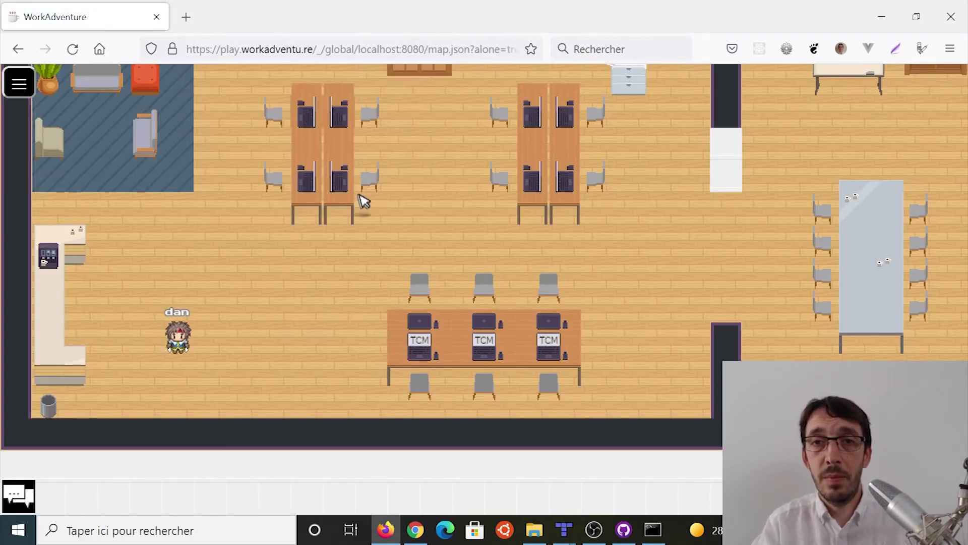
key(Right)
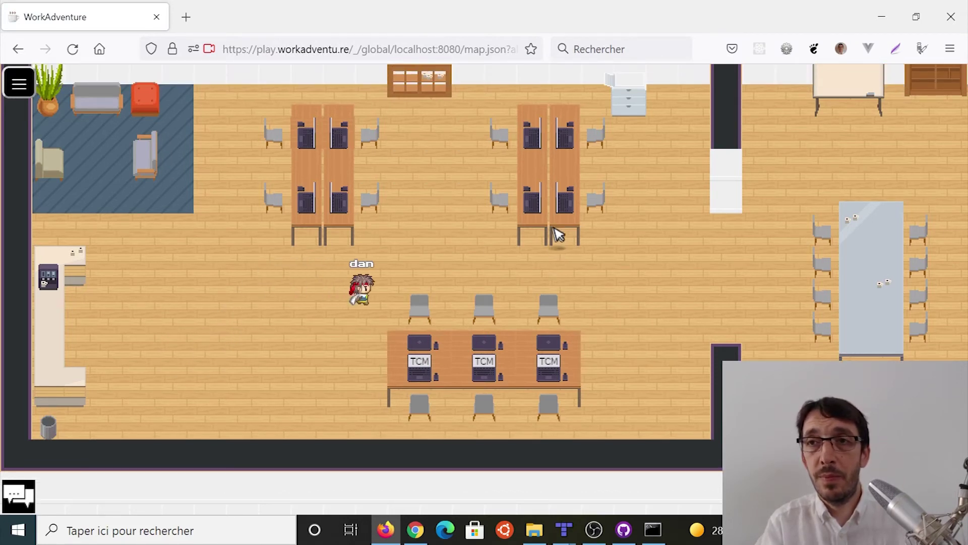
key(Up)
key(Up)
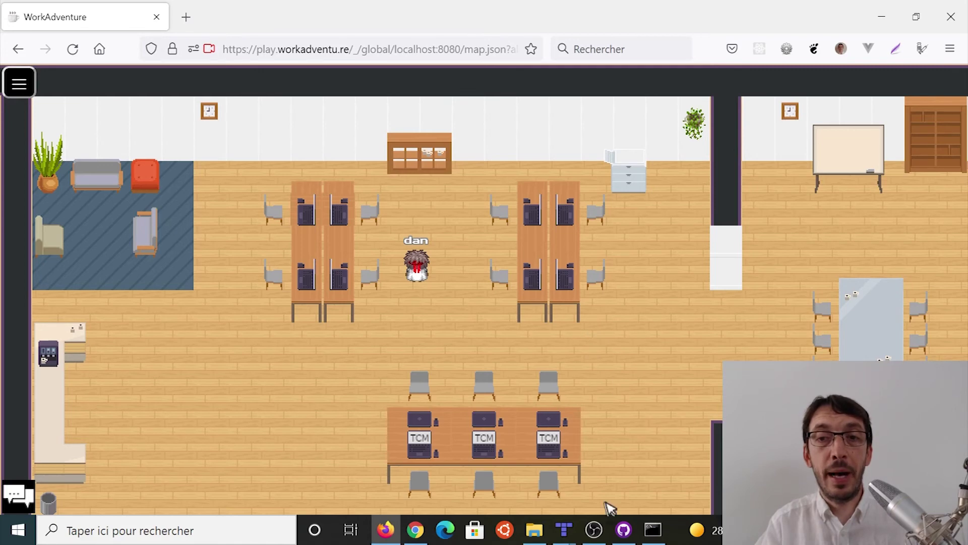
click(630, 540)
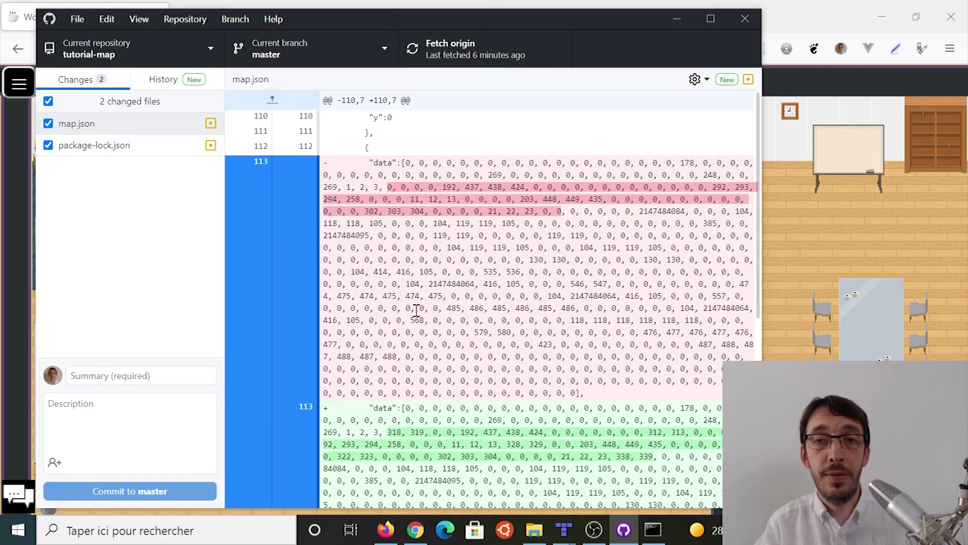
Step: Commit the map.json and package-lock.json changes to master as 'Adding shelves' and push to origin
scroll(416, 310, down, 8)
scroll(425, 286, up, 8)
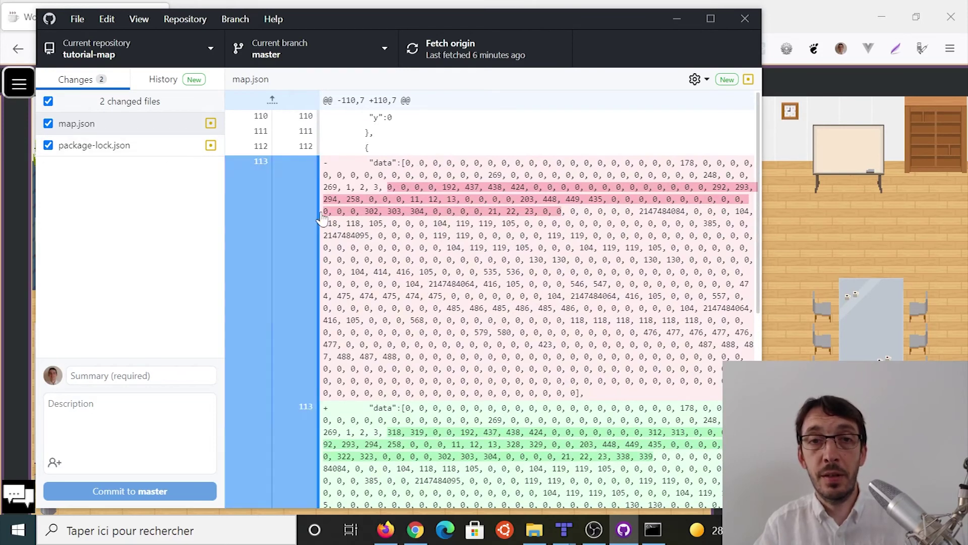
click(97, 413)
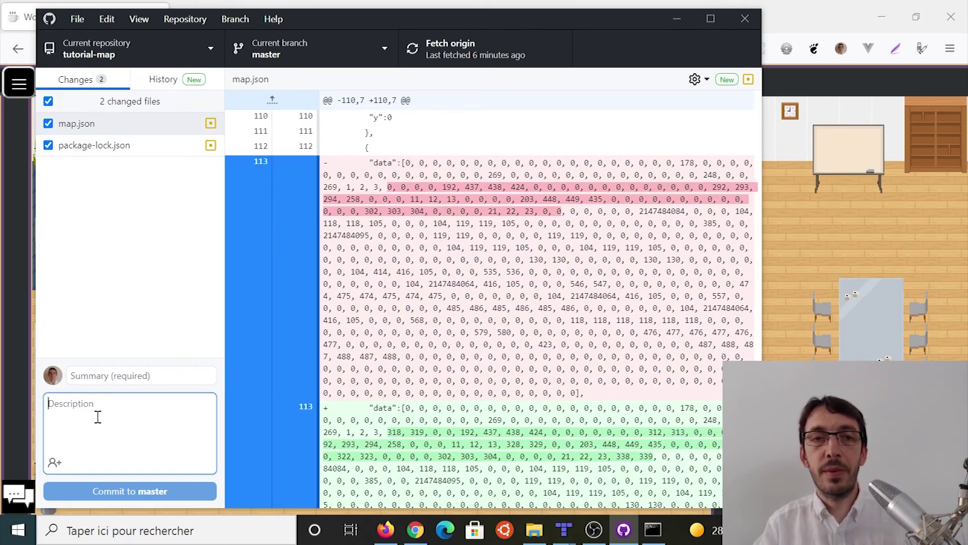
click(105, 375)
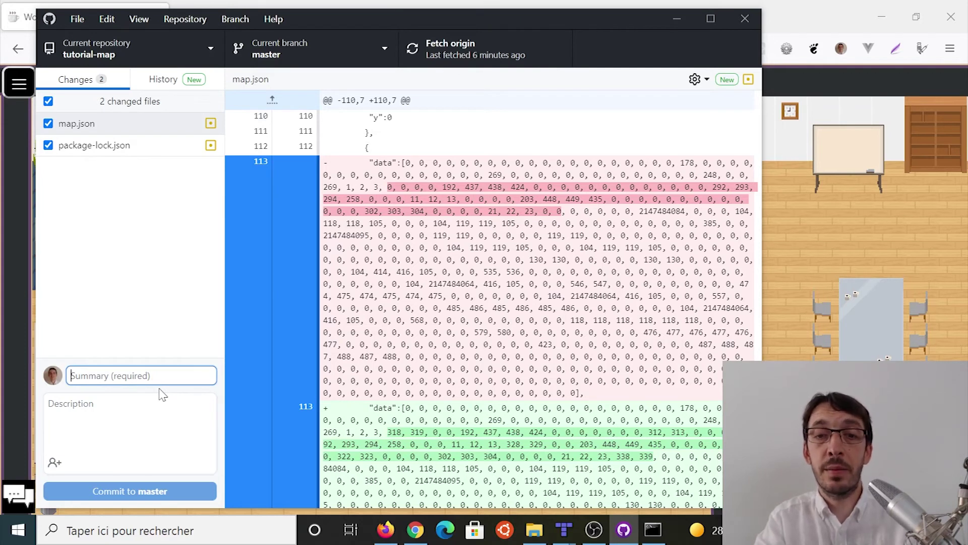
text(Adding shelves)
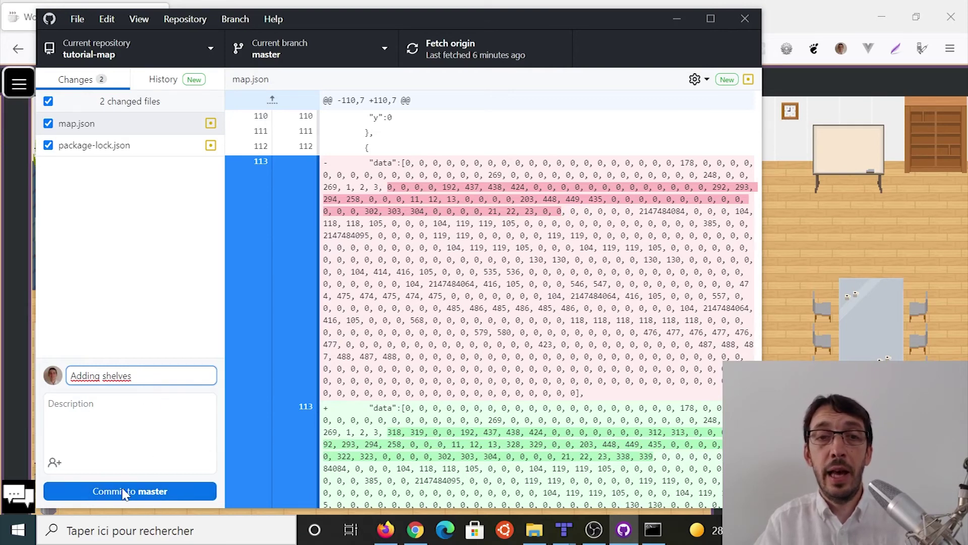
click(184, 497)
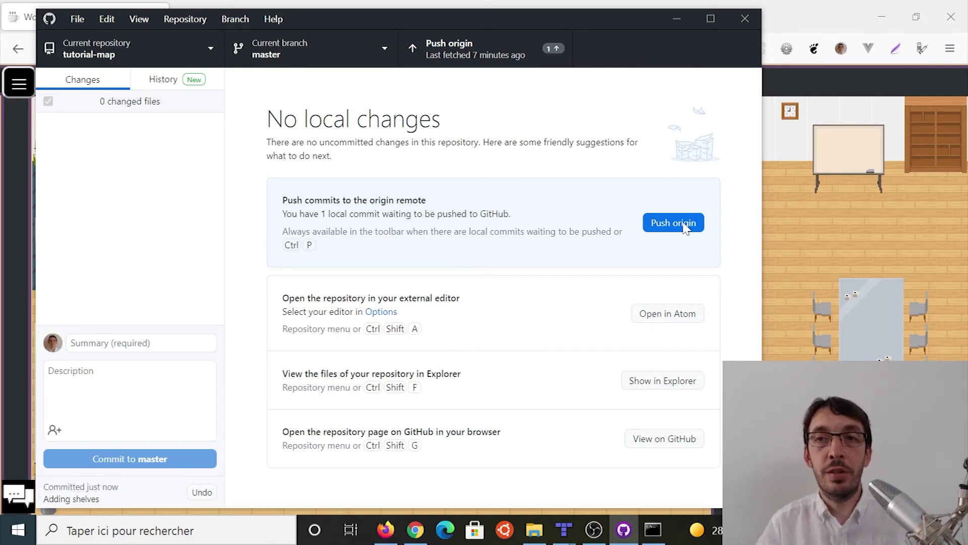
click(686, 227)
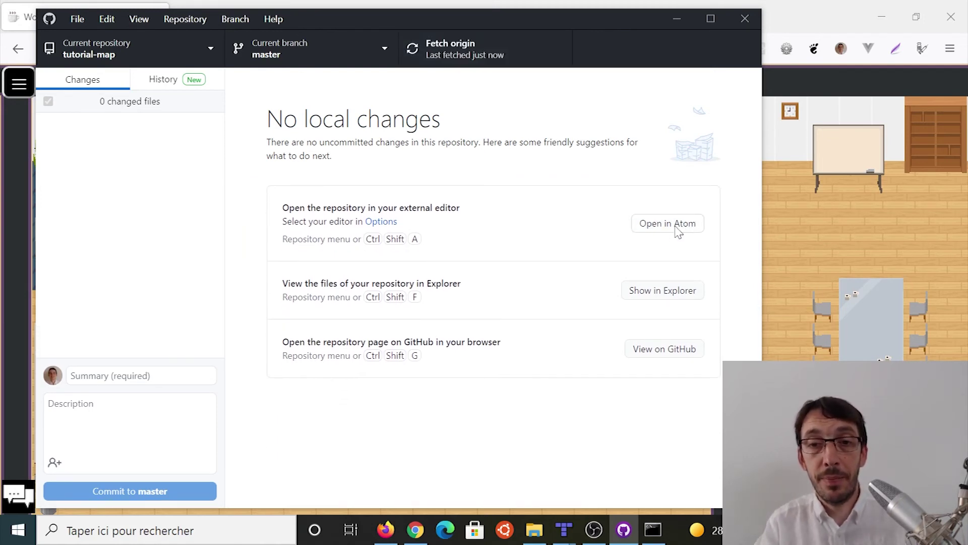
Step: In Chrome, view the tutorial-map Actions run for the commit, showing the succeeded deploy job
click(411, 536)
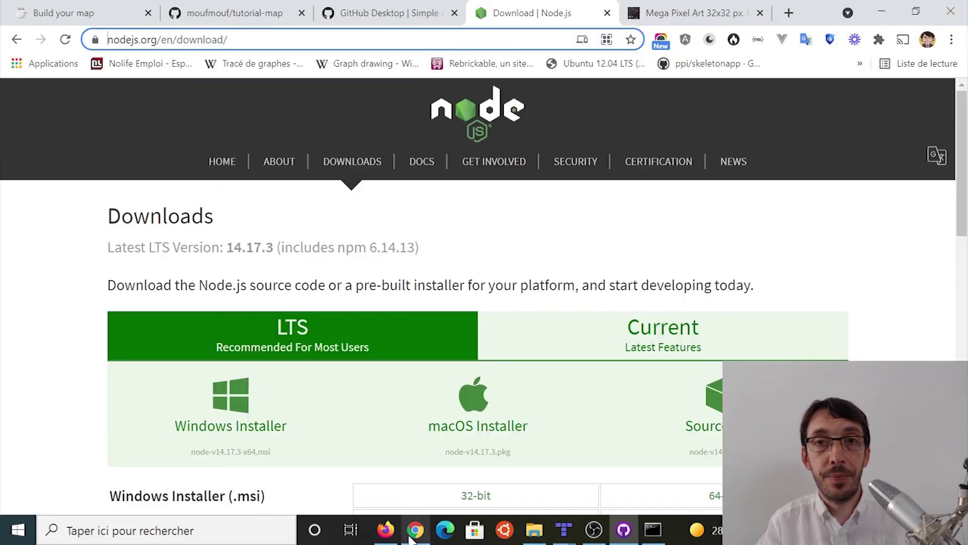
click(244, 19)
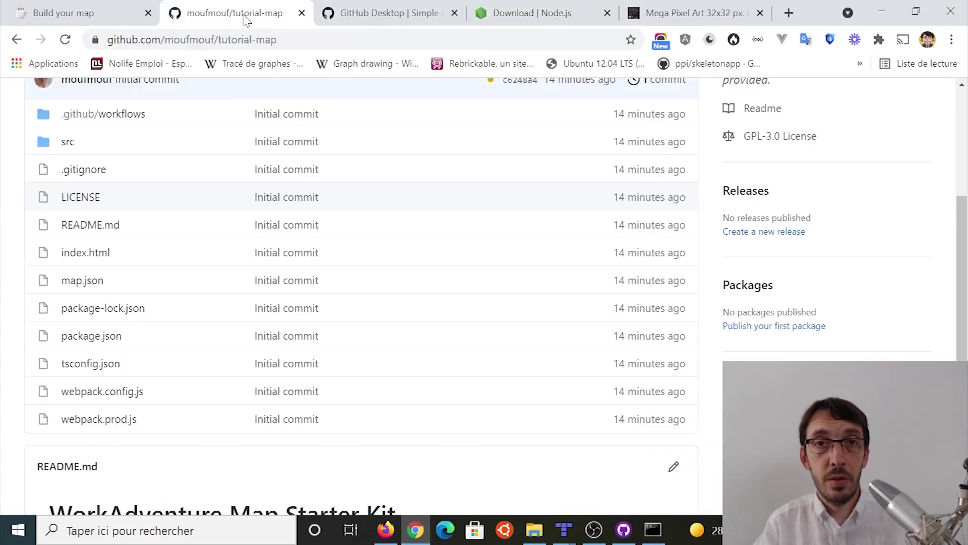
scroll(582, 277, up, 5)
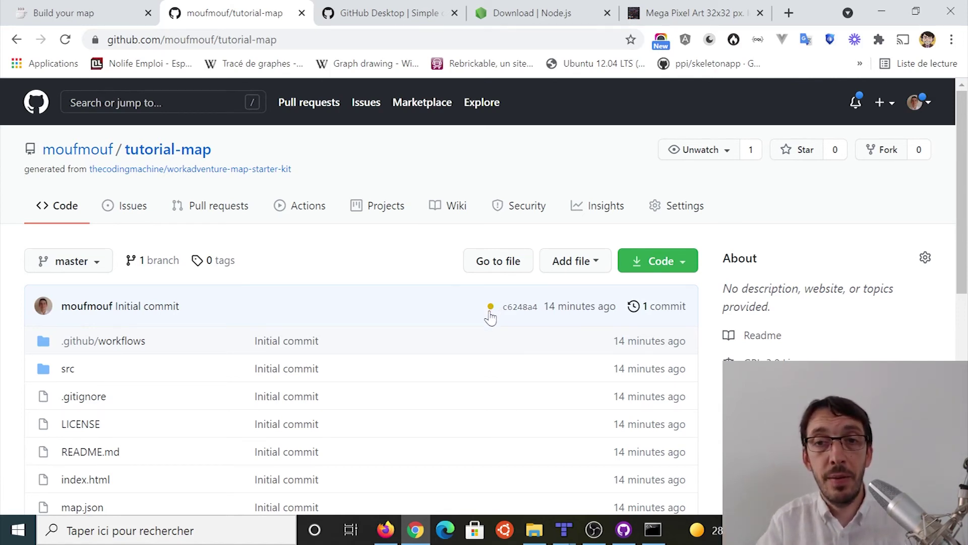
click(490, 308)
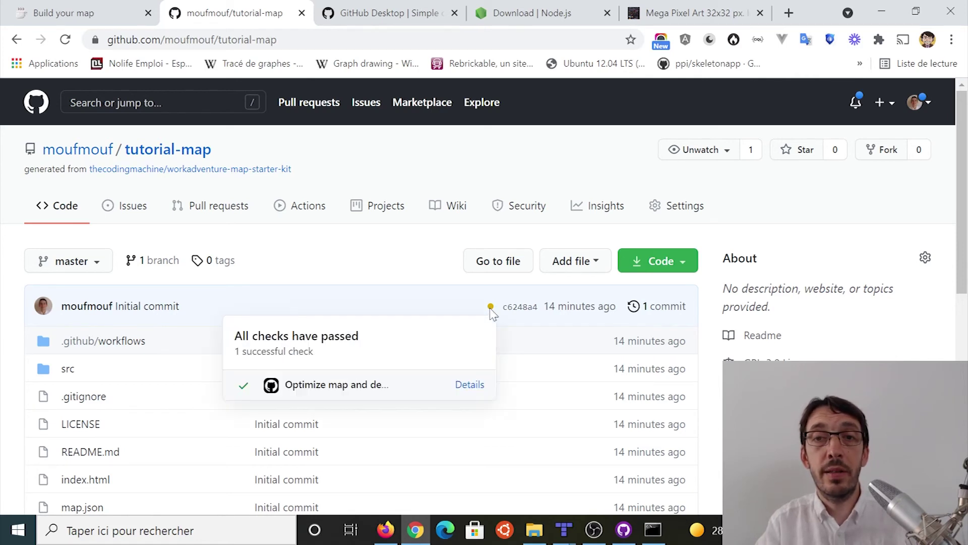
click(470, 386)
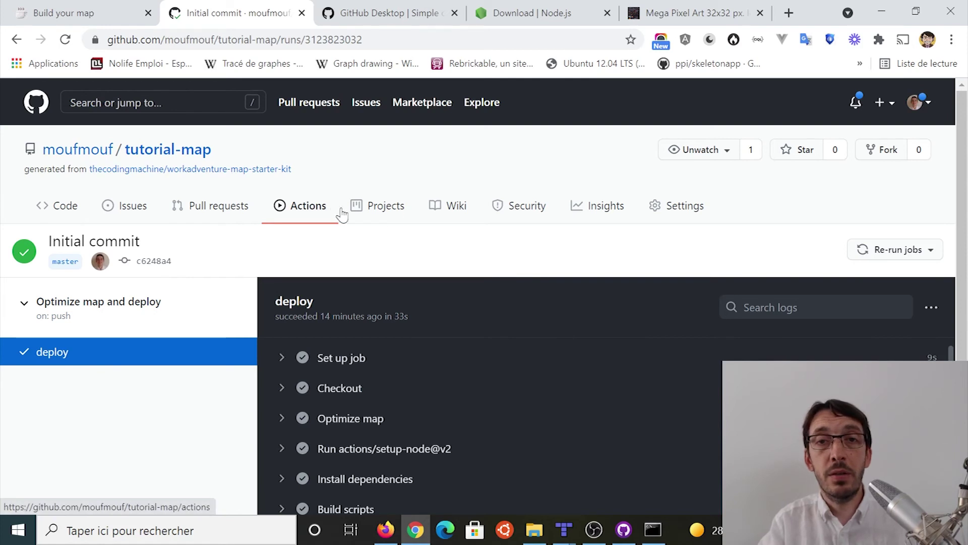
Step: Go to the tutorial-map repository's Pages settings and highlight the site-ready notice
click(685, 212)
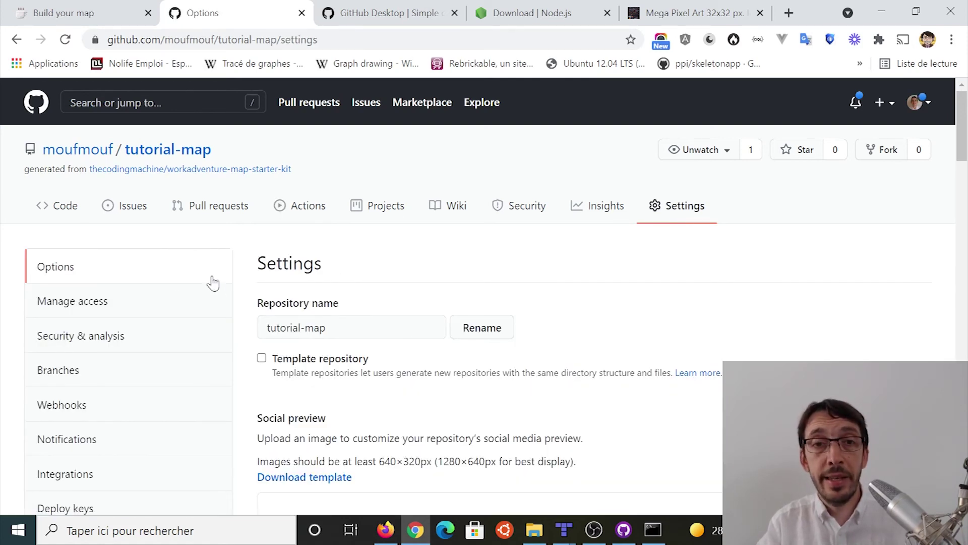
scroll(128, 279, down, 2)
scroll(128, 280, down, 4)
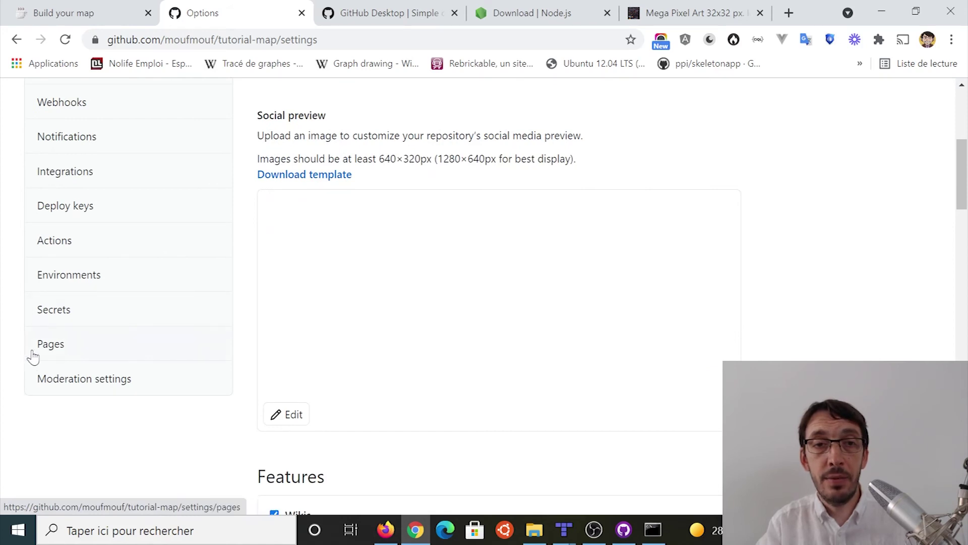
click(67, 351)
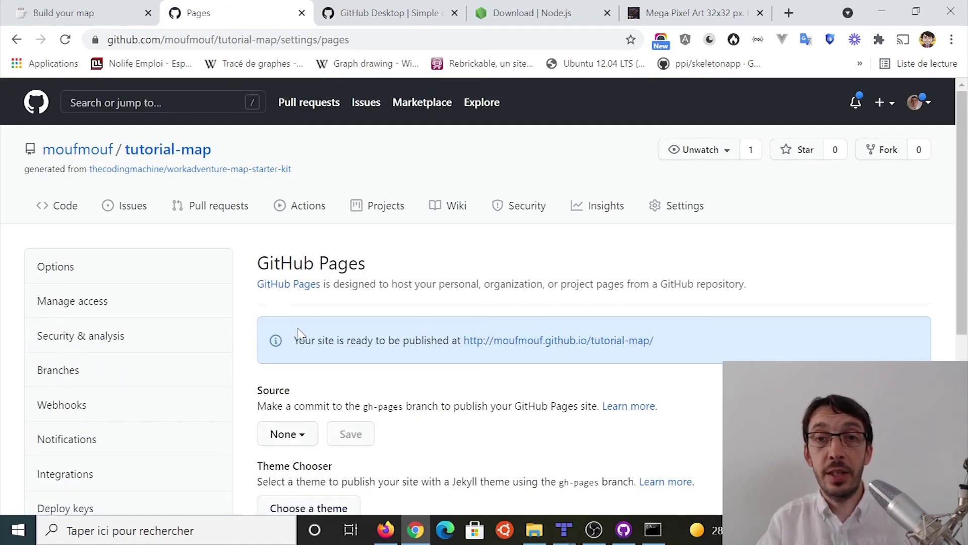
drag(297, 345, 385, 342)
double_click(422, 342)
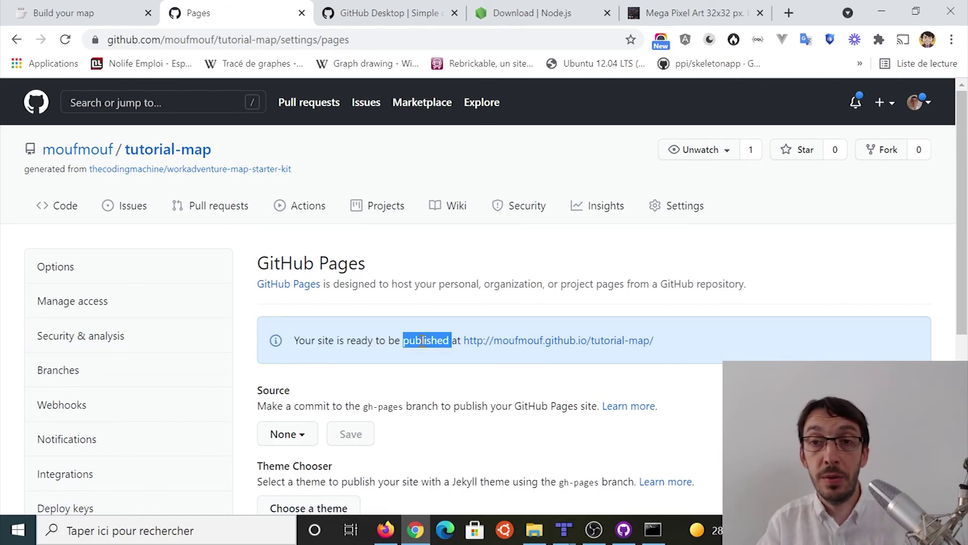
scroll(422, 341, down, 3)
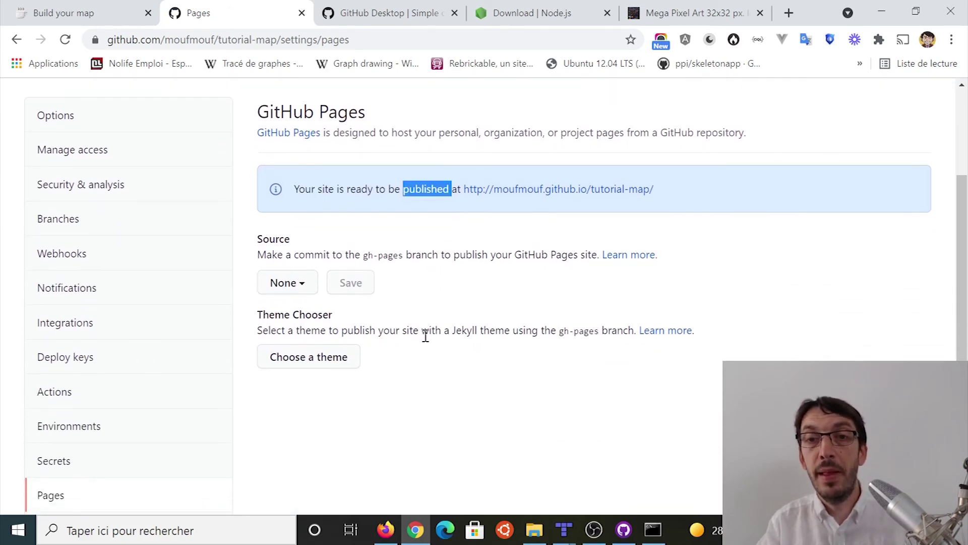
click(451, 236)
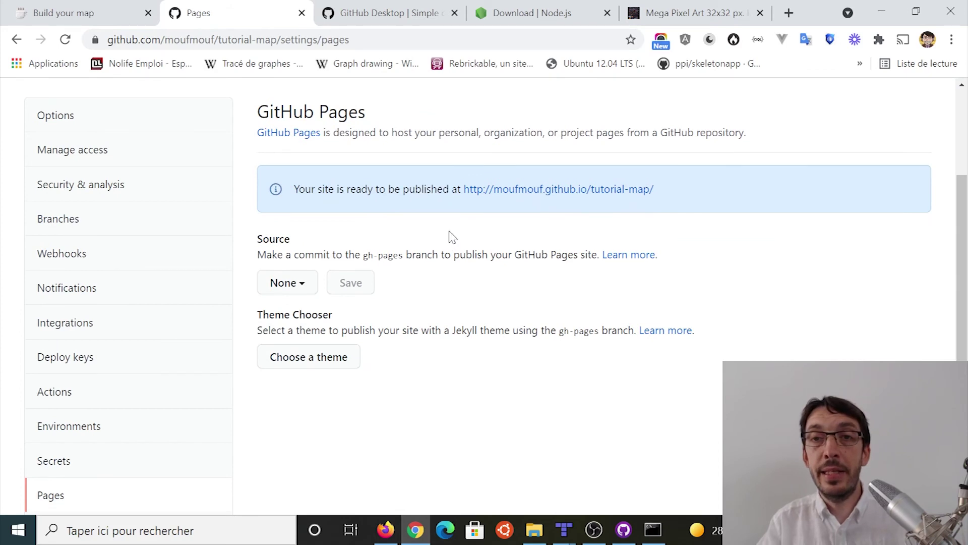
Step: Set the Pages source to the gh-pages branch at / (root) and save
click(312, 282)
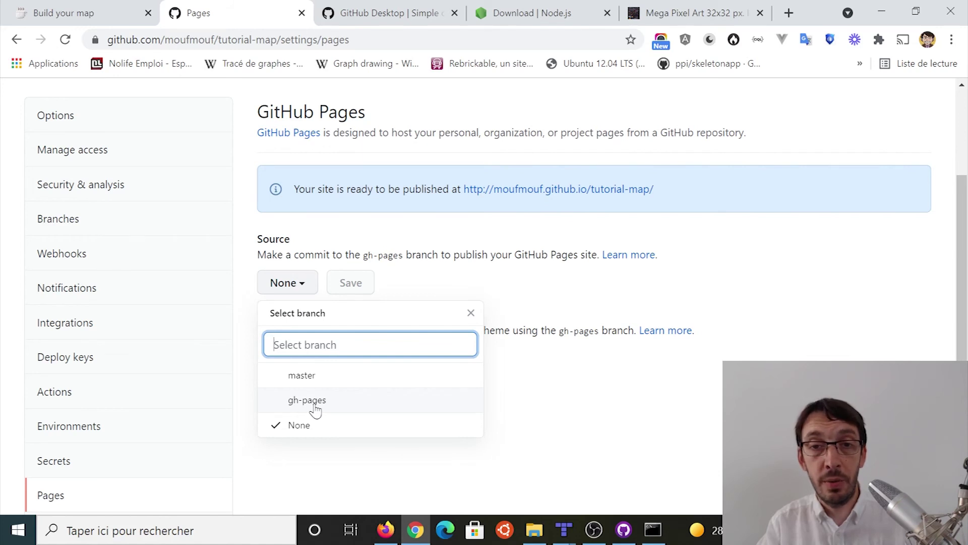
click(310, 403)
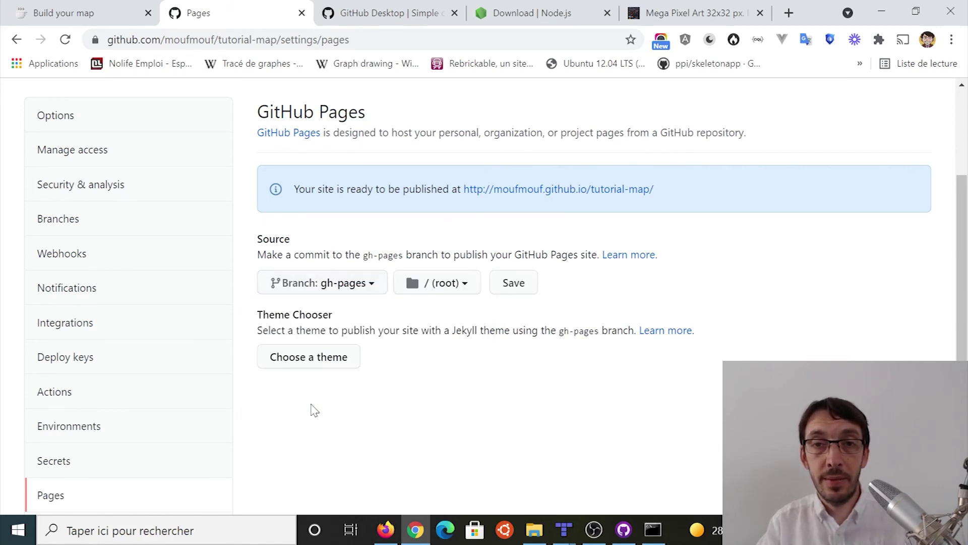
click(514, 285)
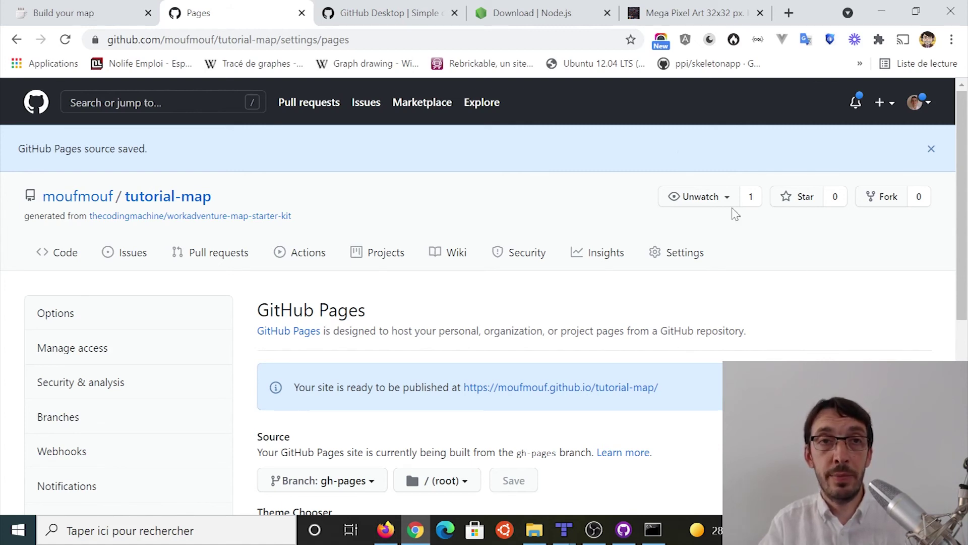
Step: Reload Pages settings and open the published moufmouf.github.io/tutorial-map site
click(66, 41)
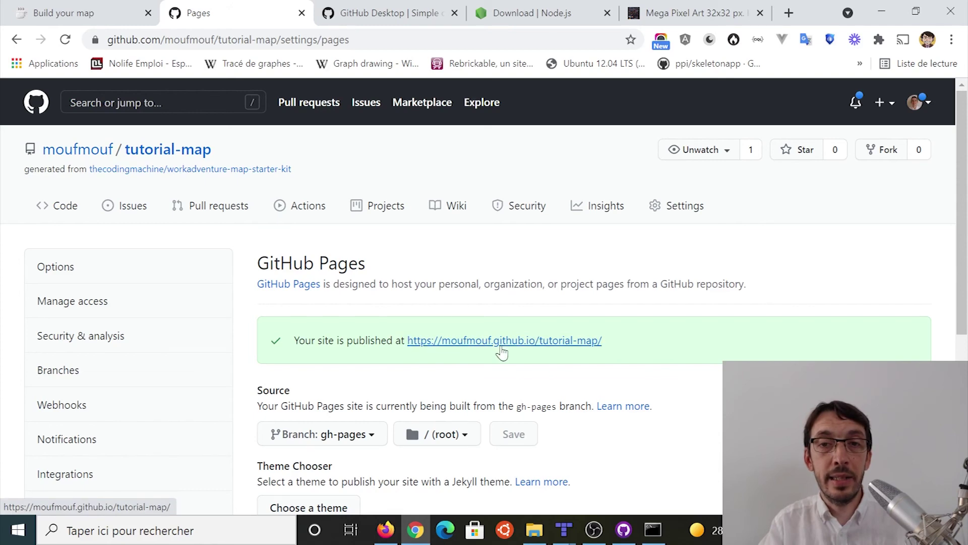
click(529, 350)
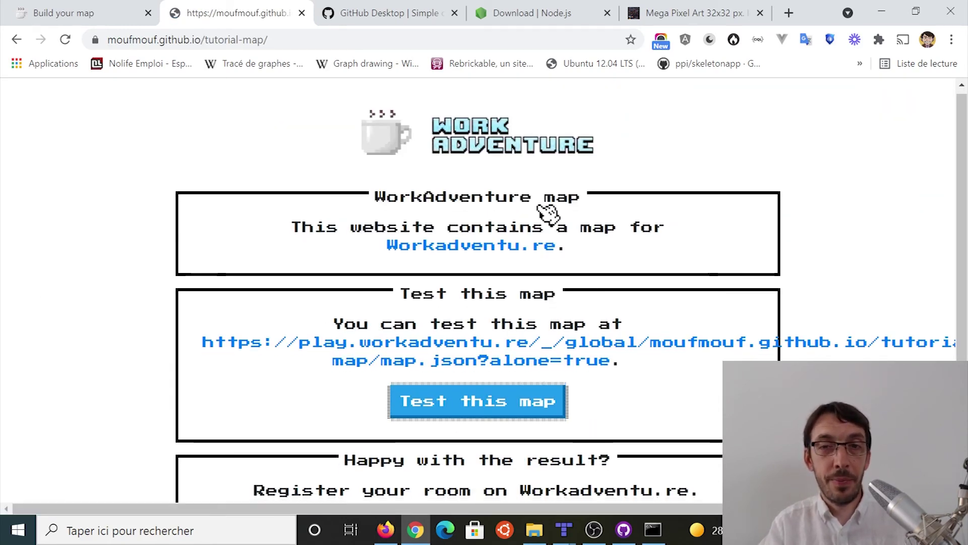
scroll(542, 202, down, 3)
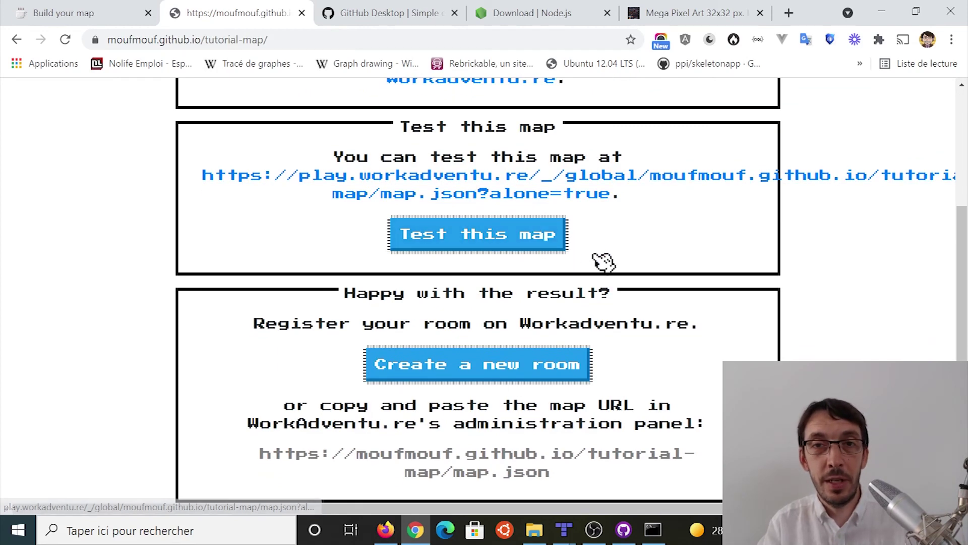
scroll(603, 259, up, 3)
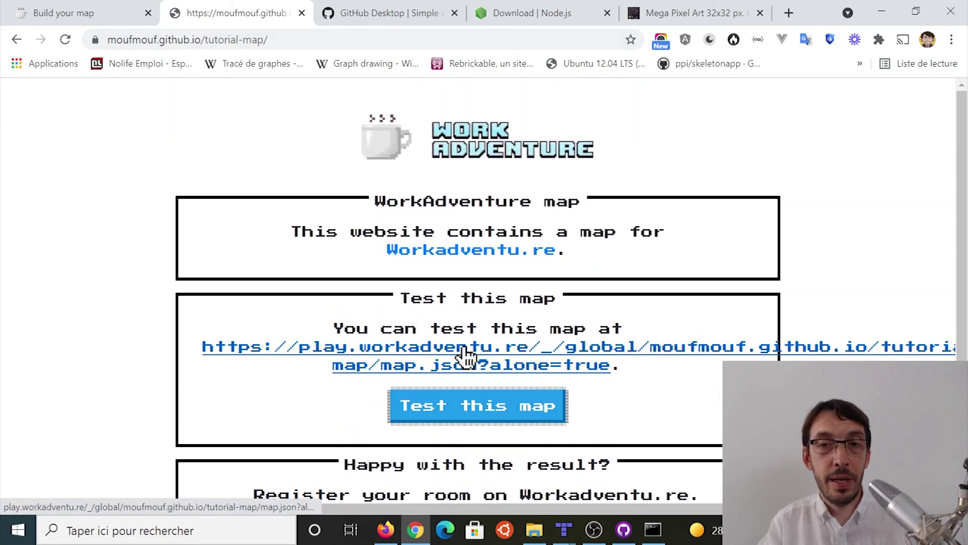
Step: Test the map in WorkAdventure without a camera, walk the avatar around, and select the map URL
click(515, 407)
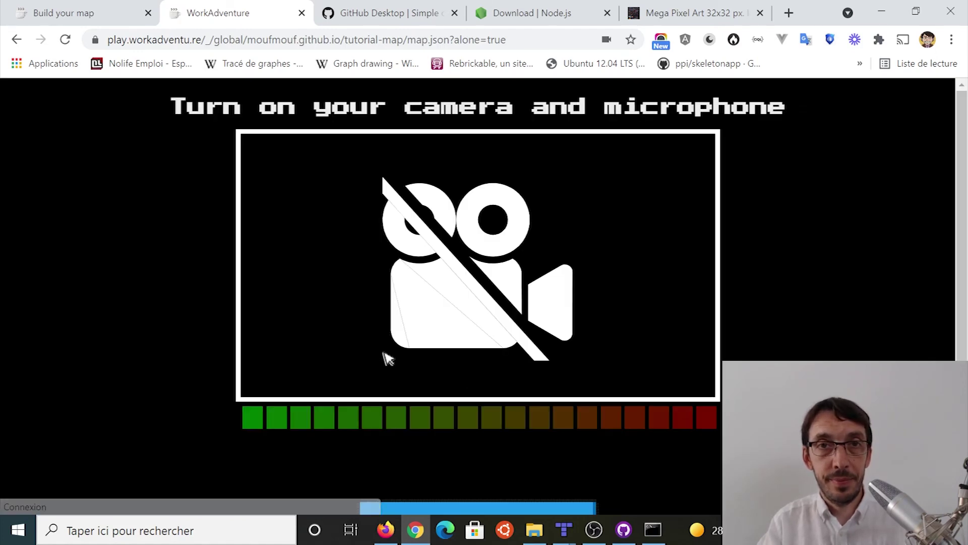
click(455, 510)
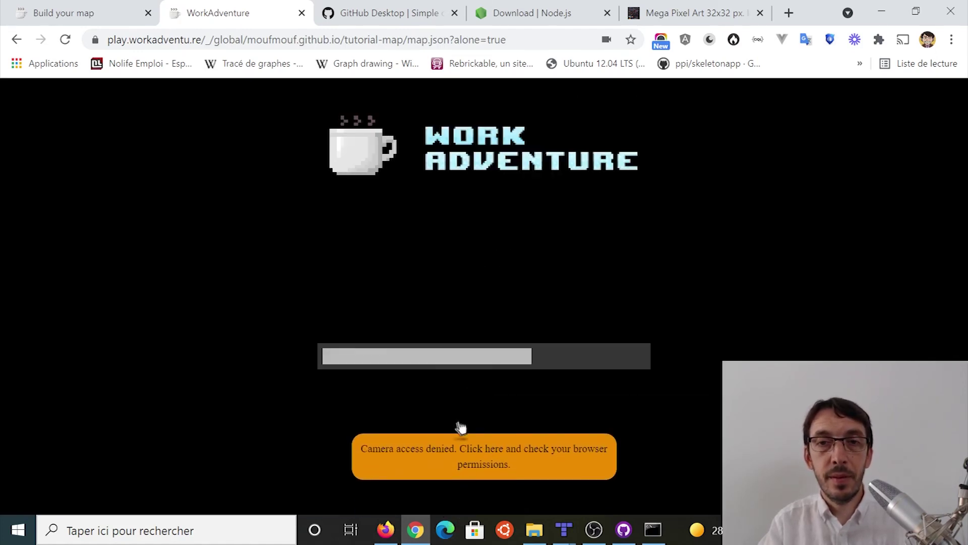
key(Right)
key(Up)
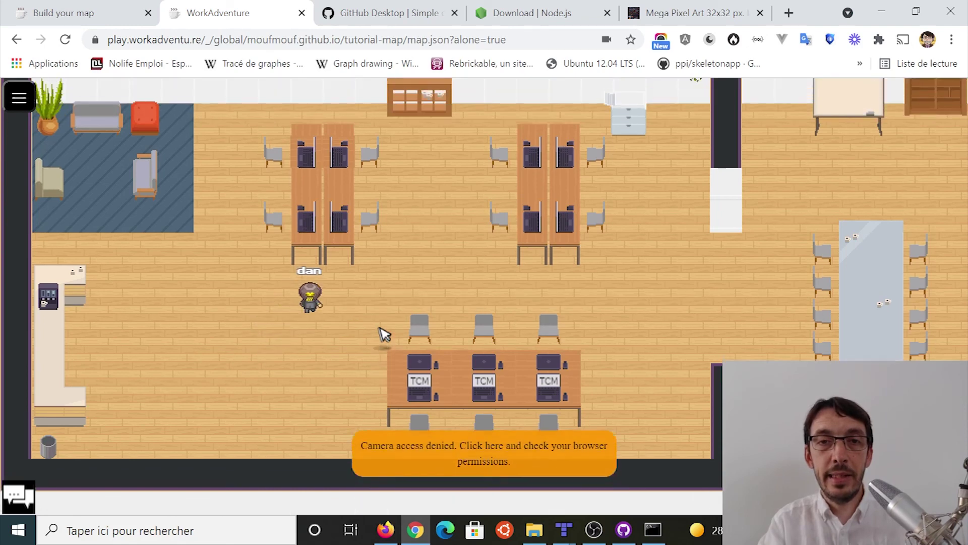
key(Down)
key(Right)
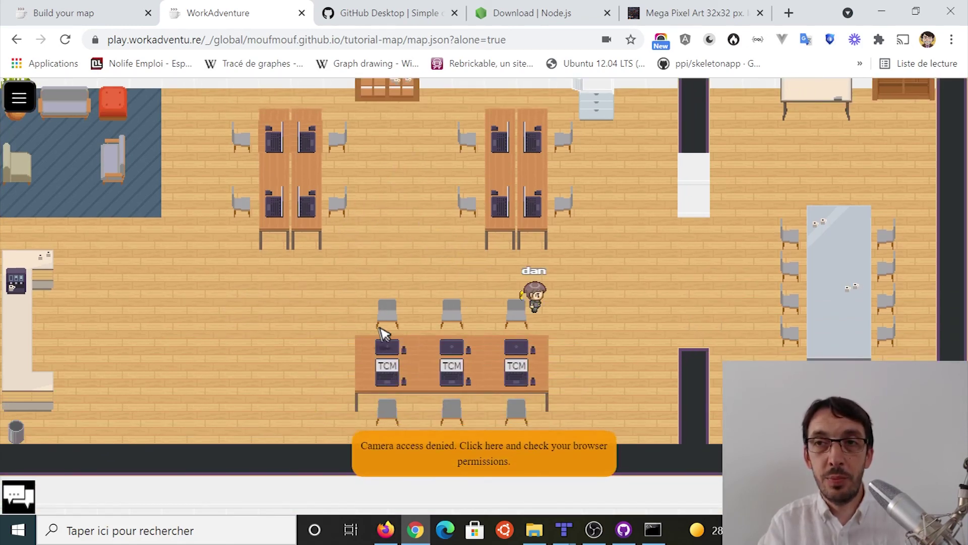
key(Left)
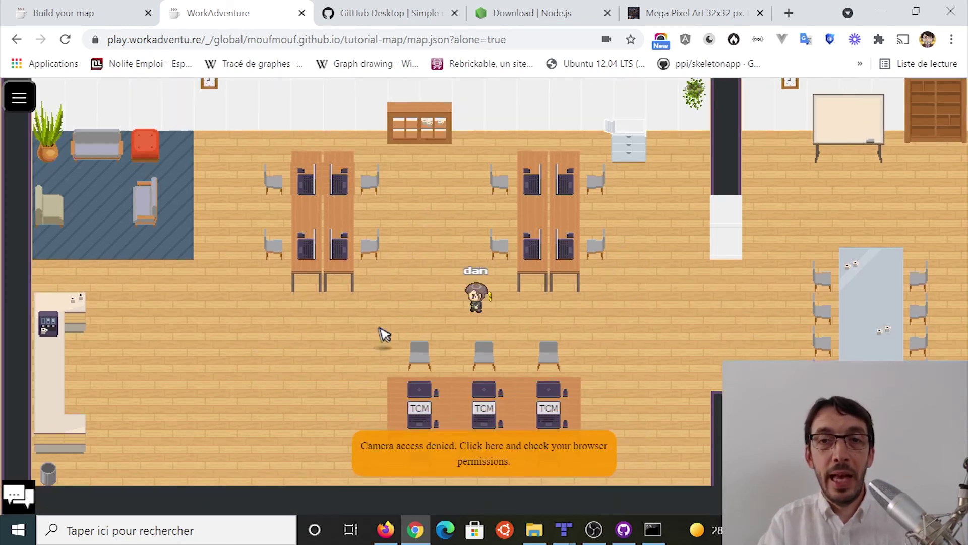
key(Down)
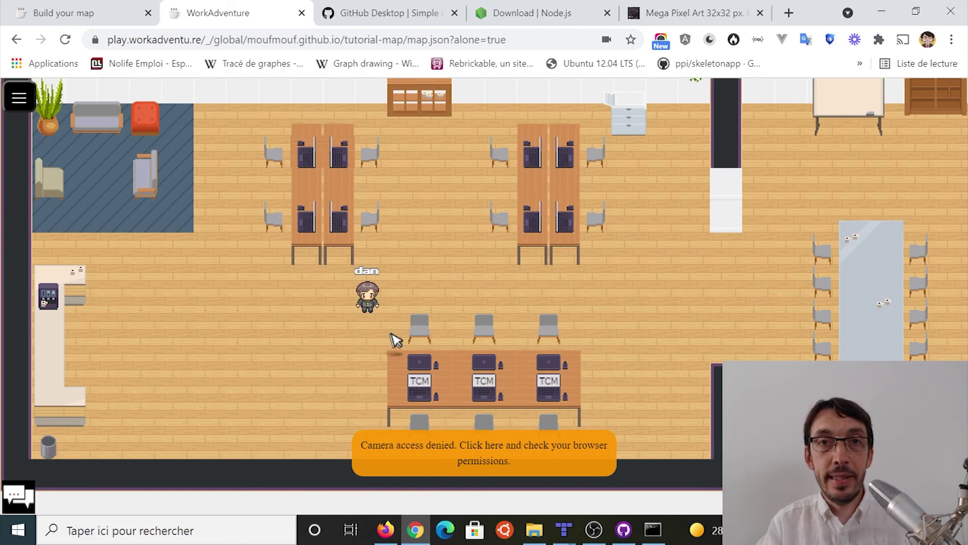
click(148, 40)
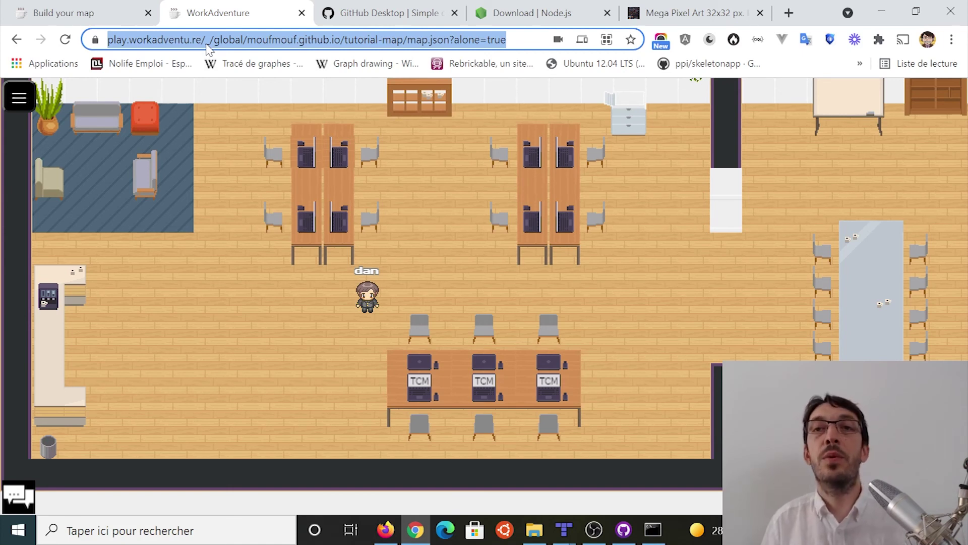
key(End)
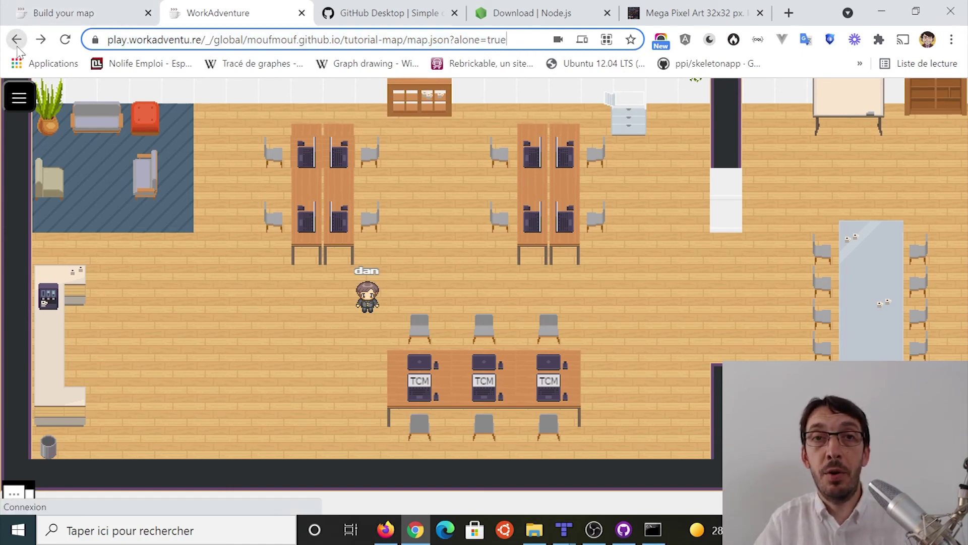
Step: Return to the published tutorial-map page and scroll to the Test this map section
click(17, 40)
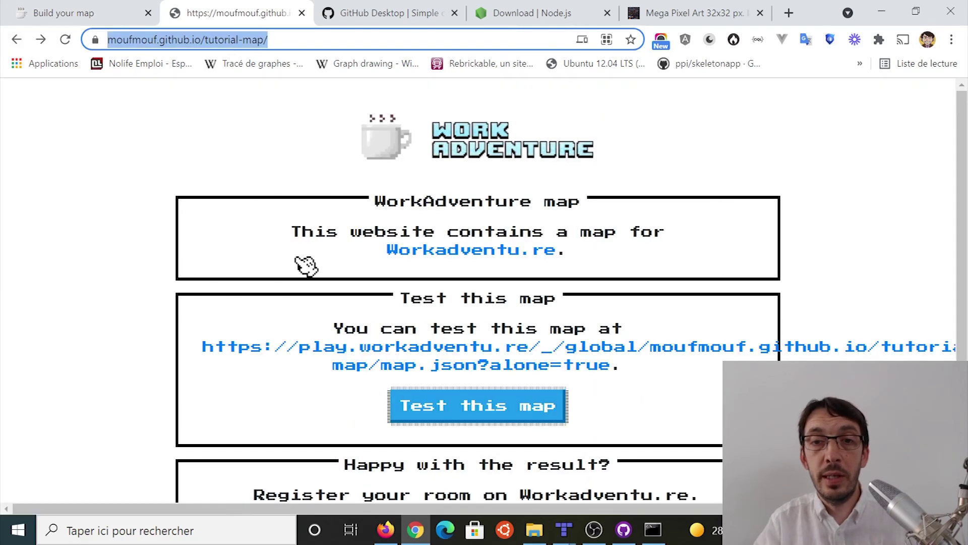
scroll(263, 251, down, 4)
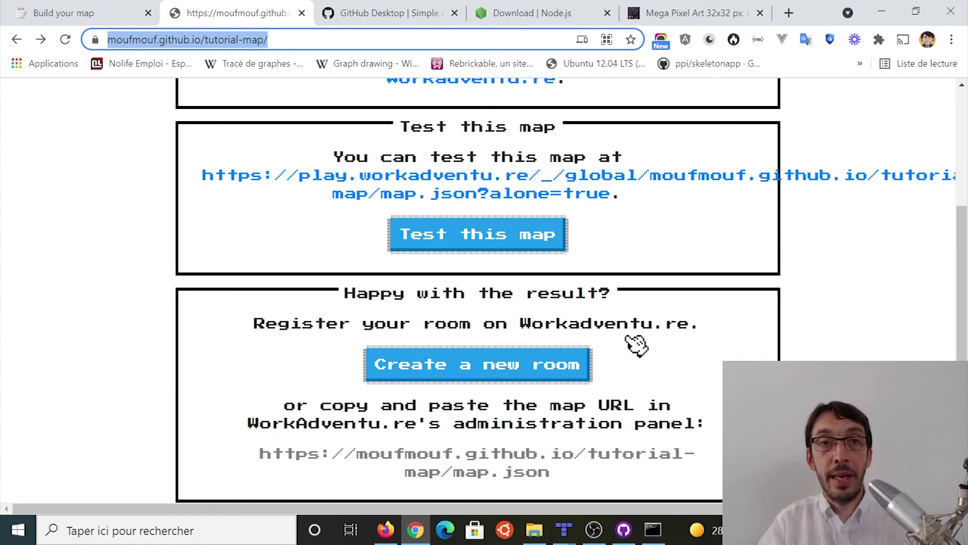
Step: In the Build your map docs, go through WorkAdventure maps to the Entries and exits page
click(78, 13)
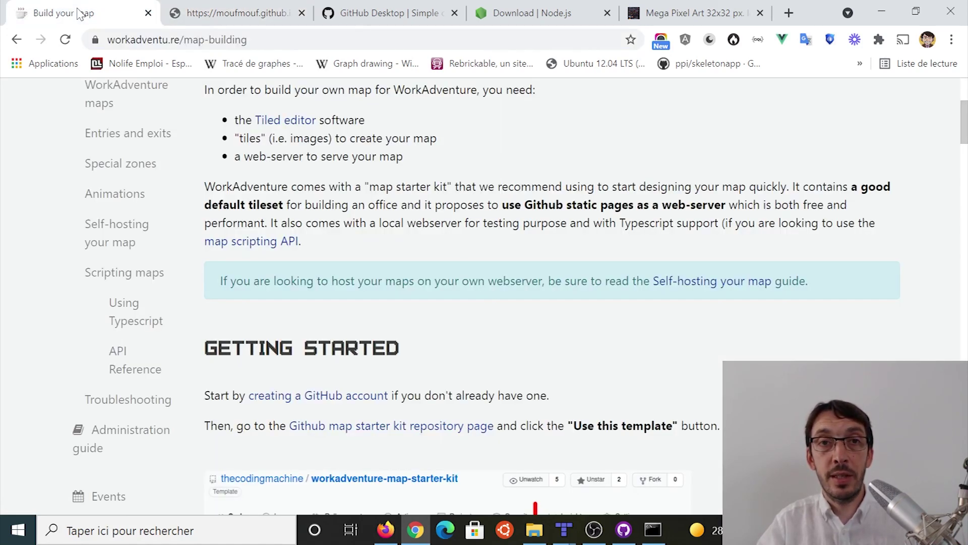
scroll(611, 313, up, 5)
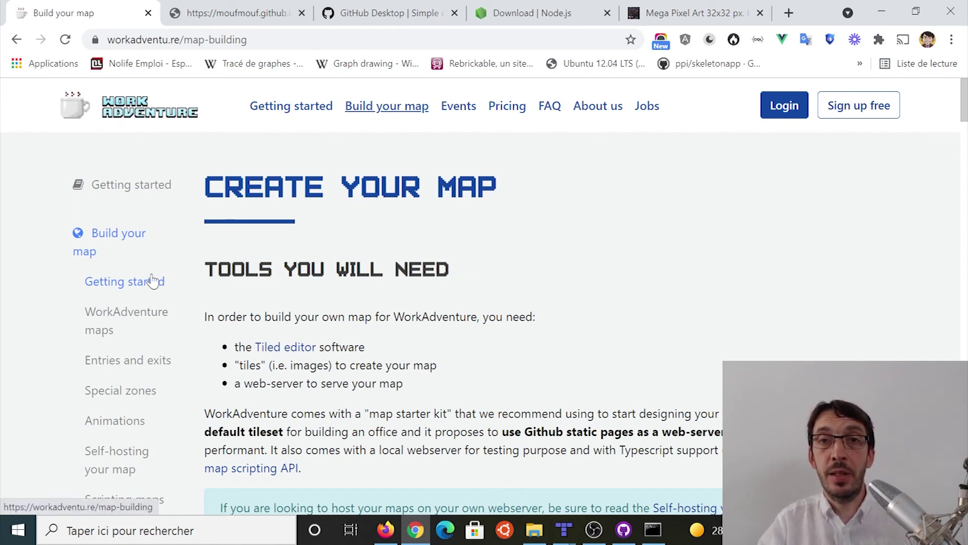
scroll(135, 278, down, 3)
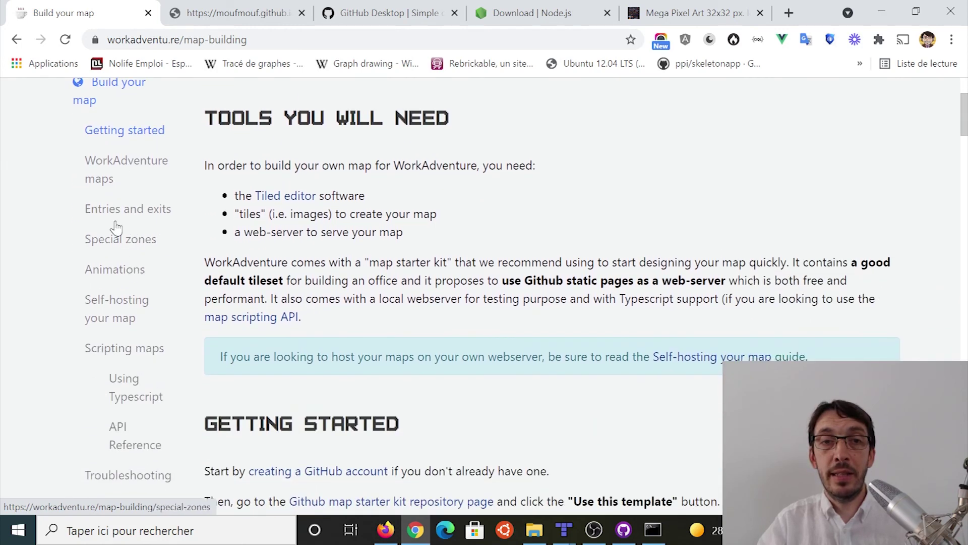
click(101, 170)
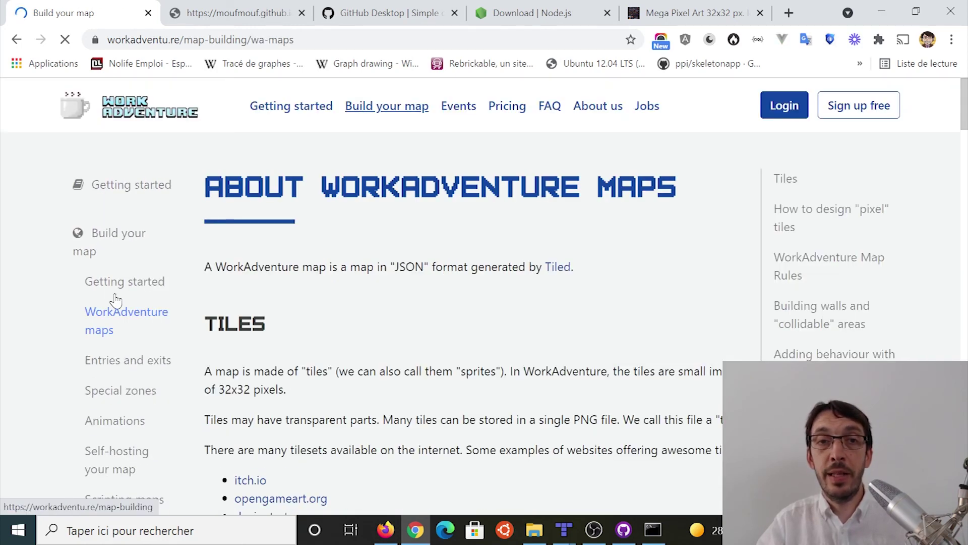
scroll(115, 300, down, 3)
click(94, 211)
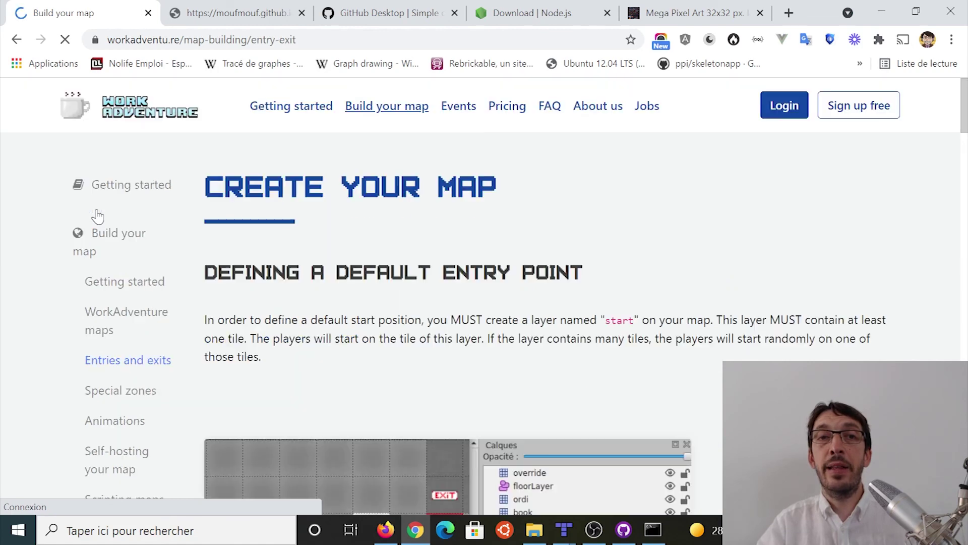